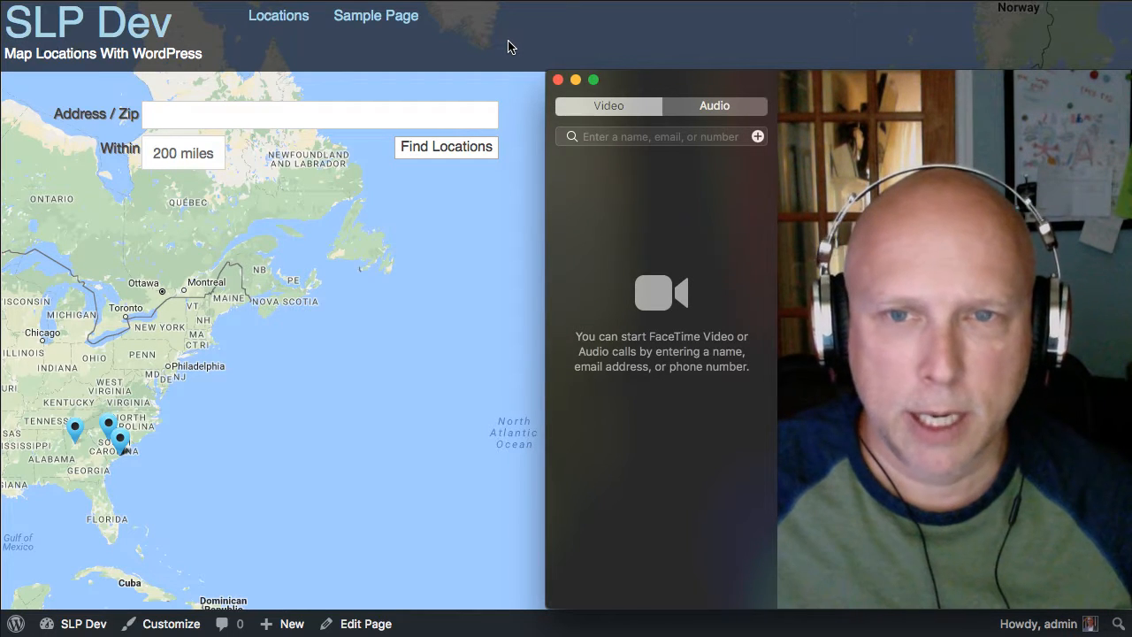
Step: Minimize the FaceTime window and show Fuji Sushi Bar & Grill and Hotel Berlin Märkischer on the map from the results list
left_click(576, 79)
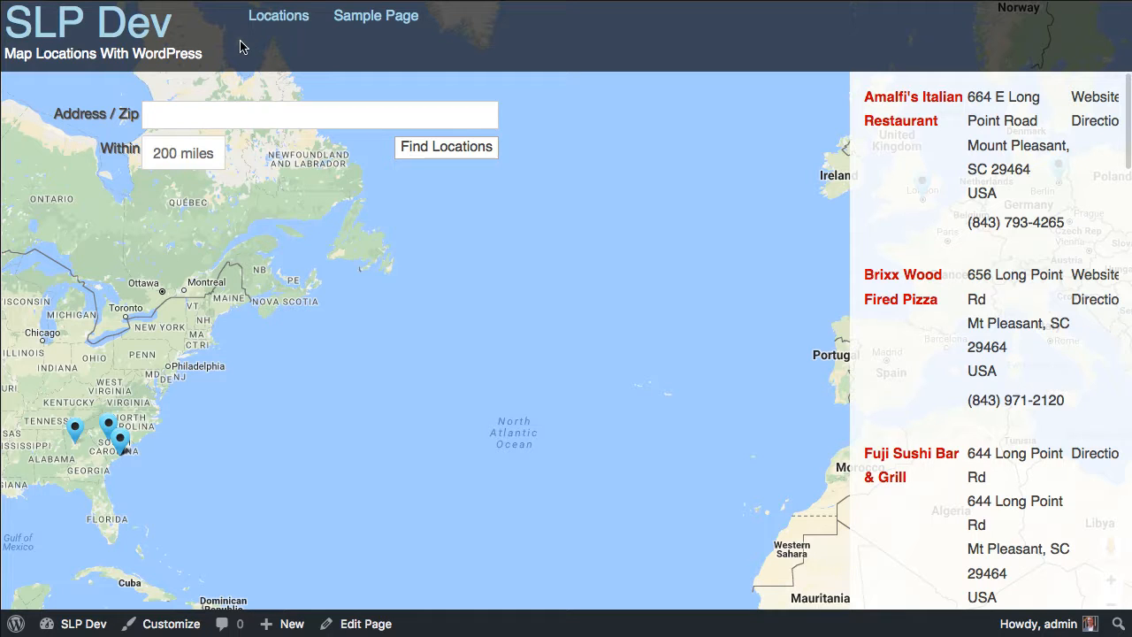
left_click(950, 210)
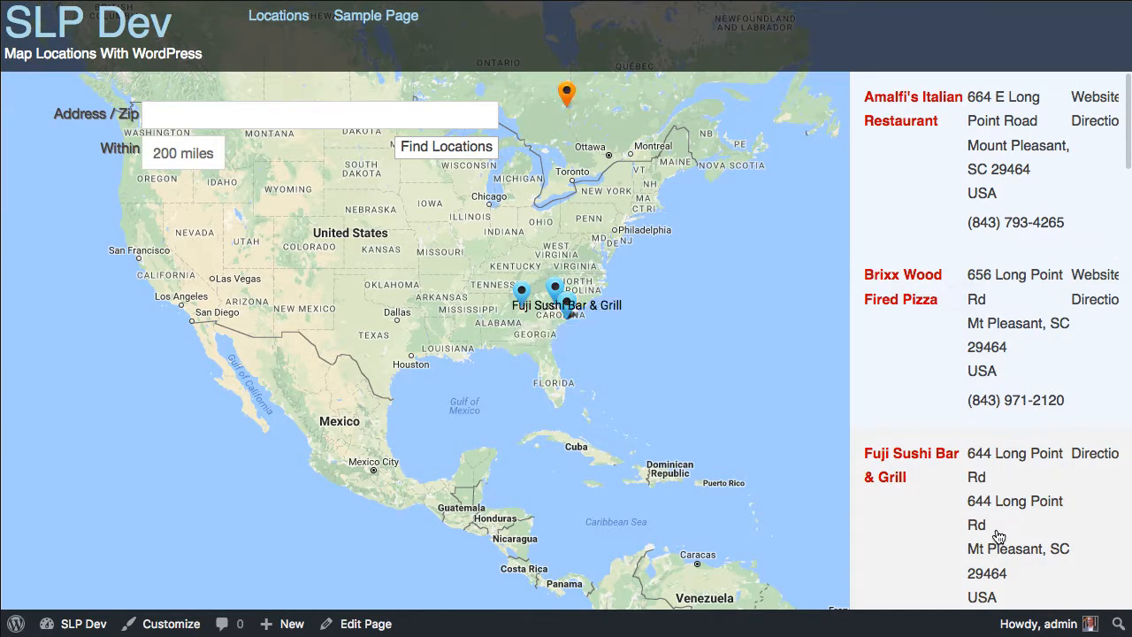
scroll(997, 537, "down", 10)
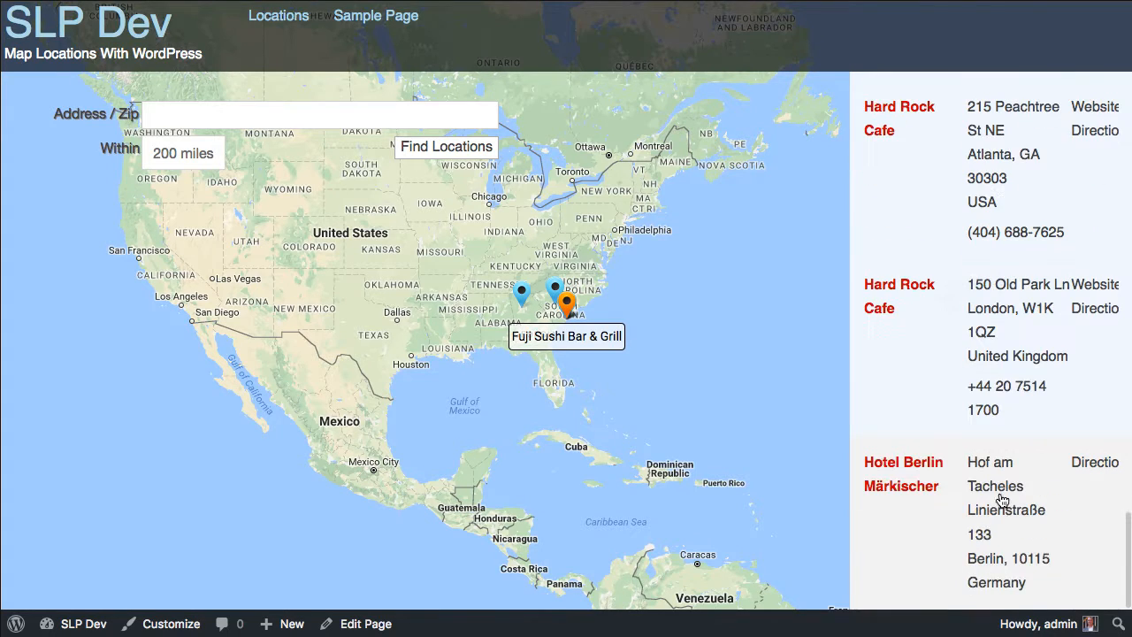
left_click(978, 517)
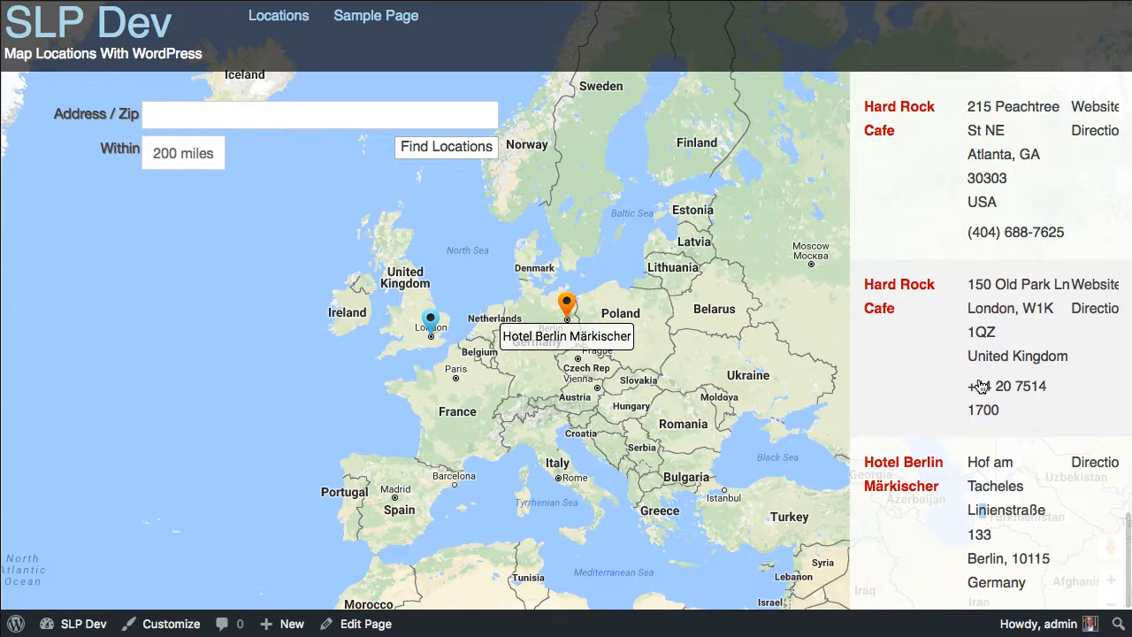
scroll(982, 383, "up", 10)
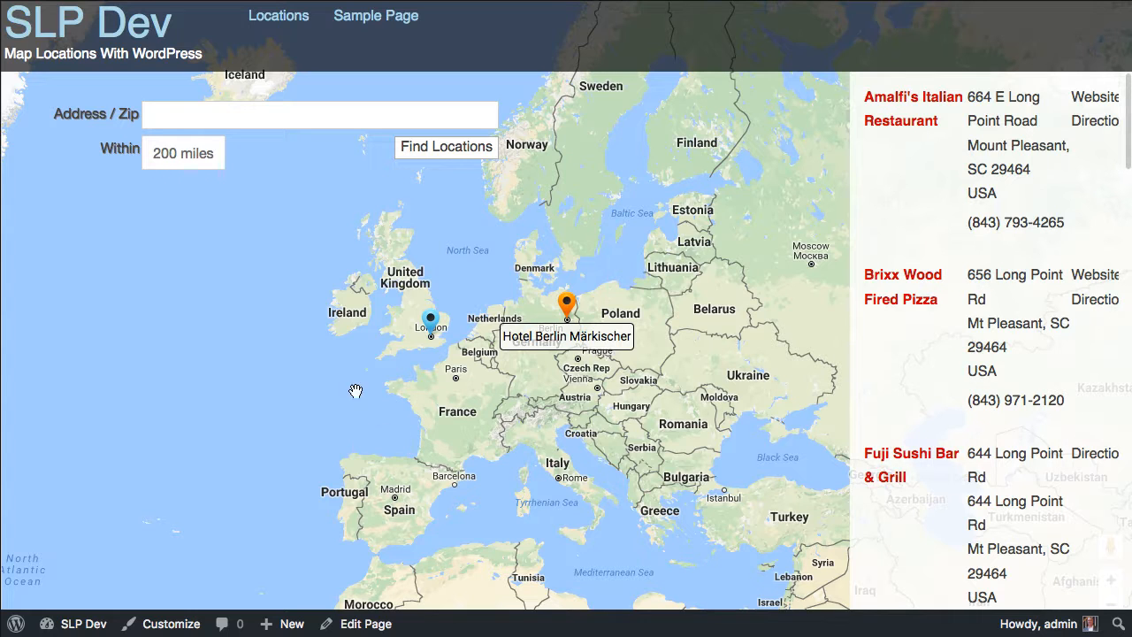
Step: Open the Results Interaction section of Store Locator Plus's Experience results settings in the WordPress dashboard
left_click(70, 619)
mouse_move(89, 478)
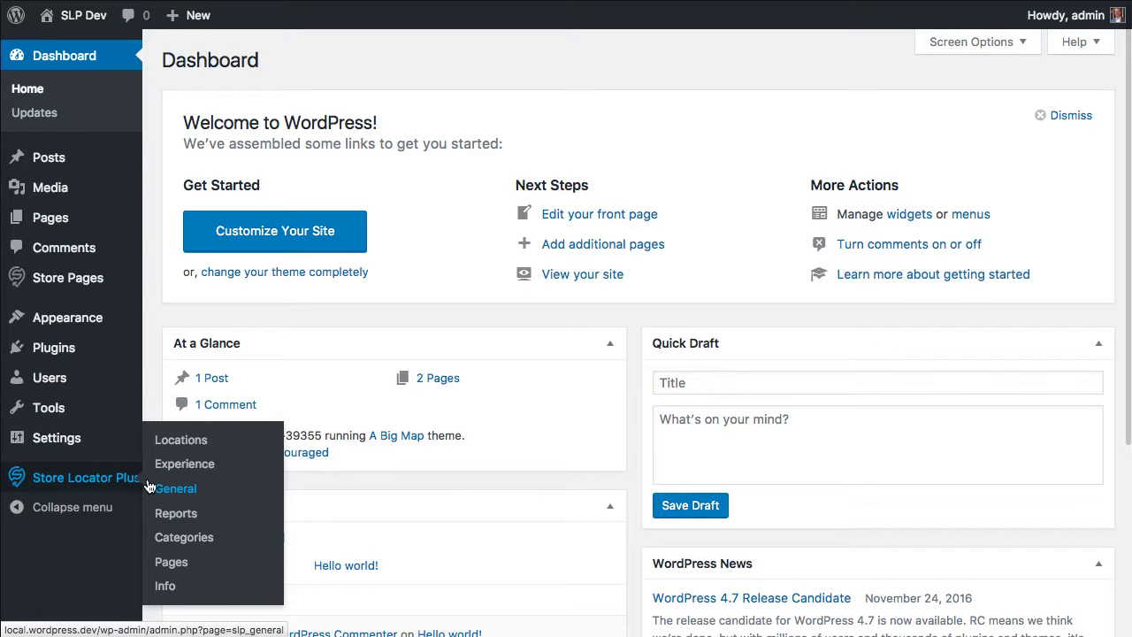
left_click(169, 464)
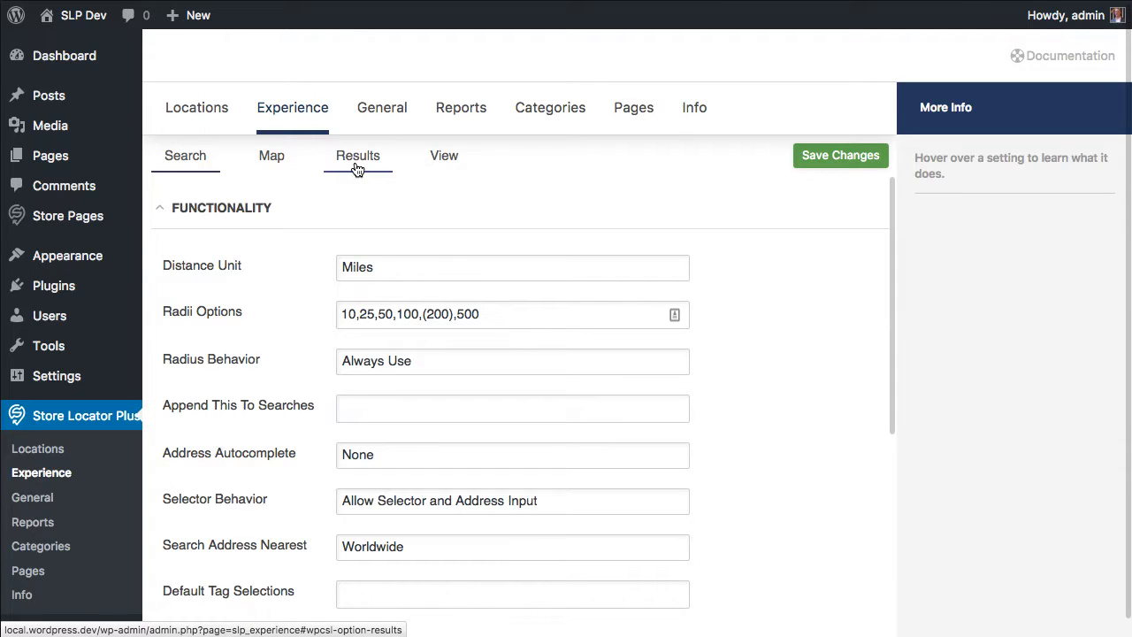
left_click(358, 163)
left_click(161, 218)
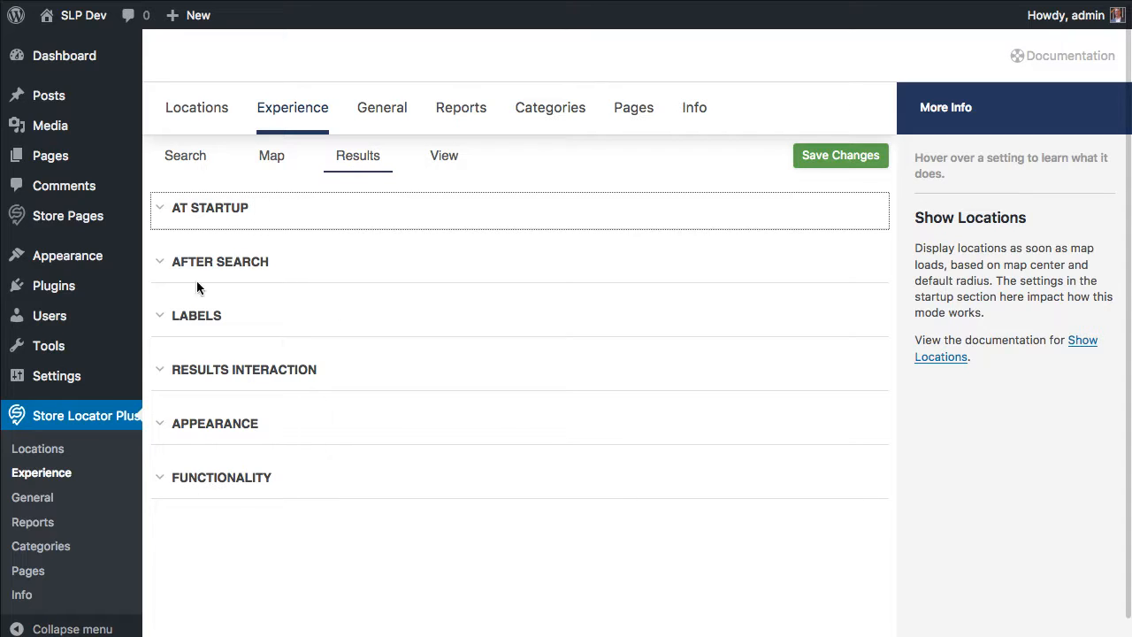
left_click(181, 370)
scroll(258, 440, "down", 3)
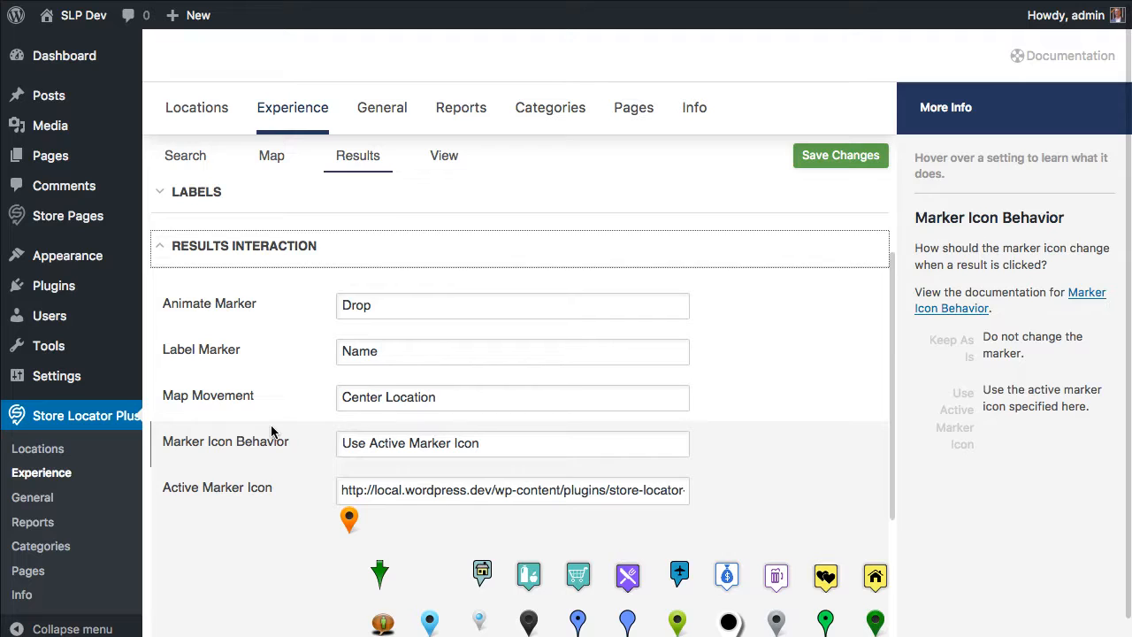
Step: Review the available options for Animate Marker, Label Marker and Map Movement without changing them
mouse_move(407, 303)
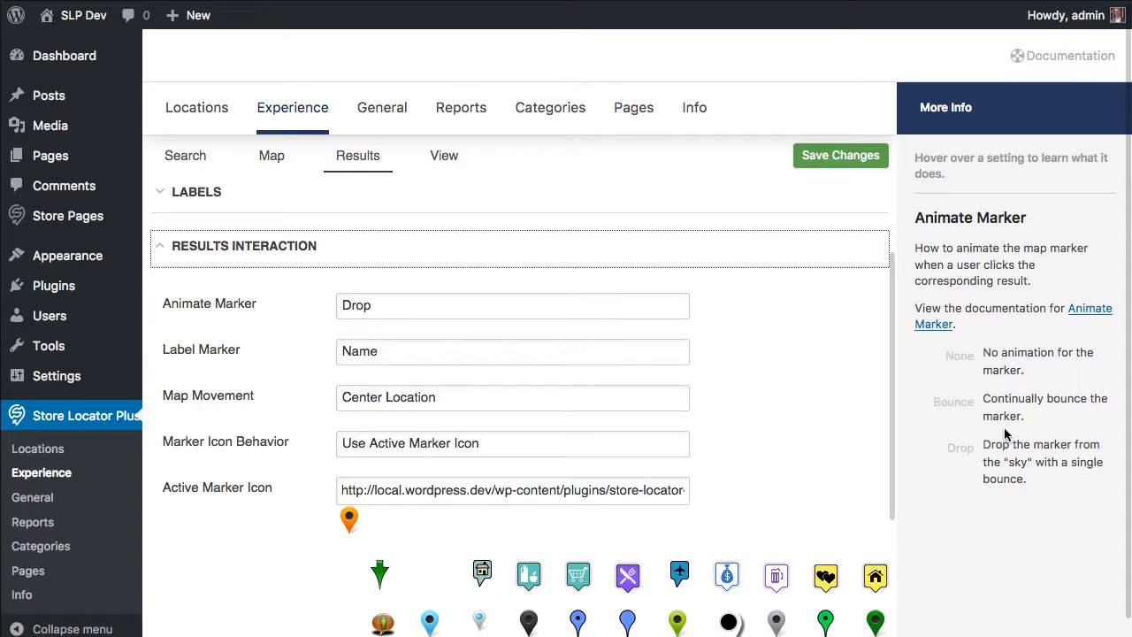
left_click(448, 354)
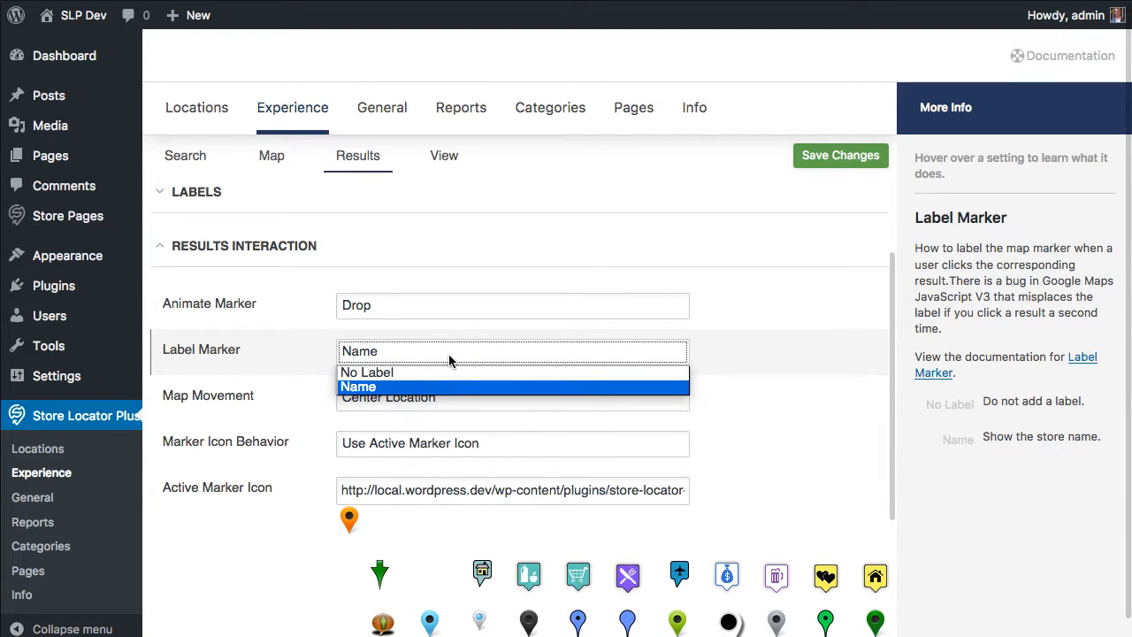
left_click(448, 354)
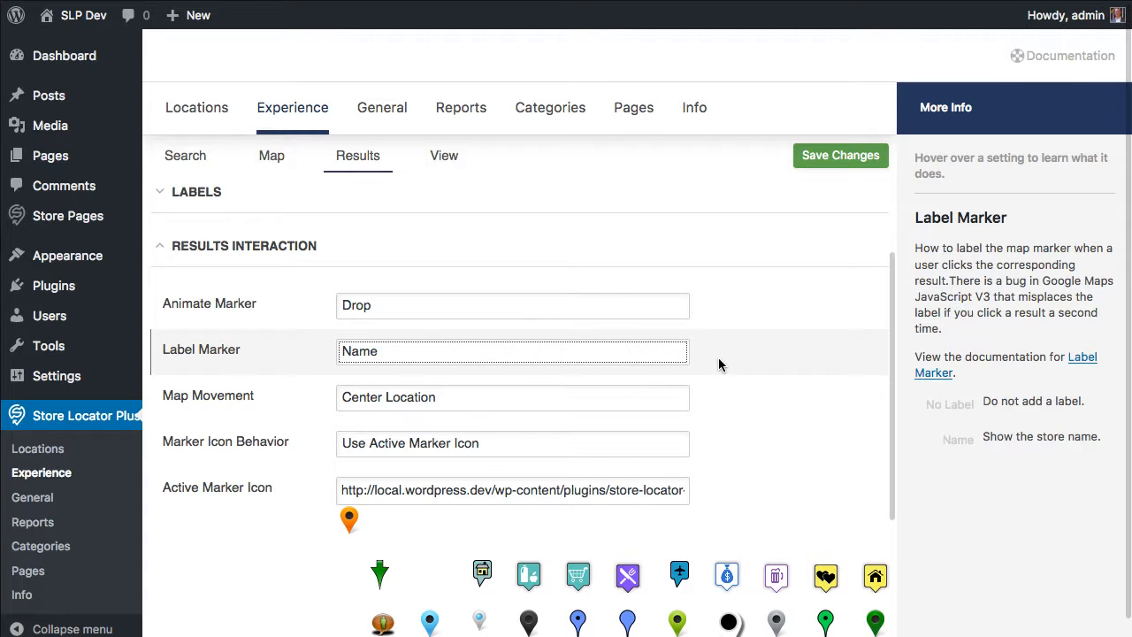
mouse_move(558, 396)
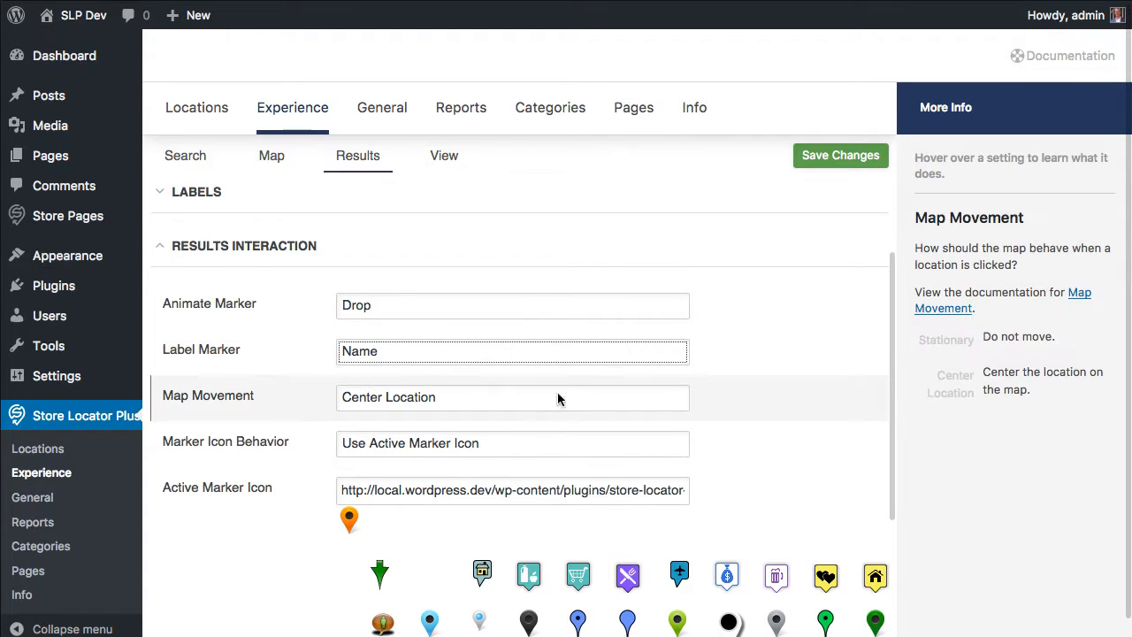
left_click(507, 397)
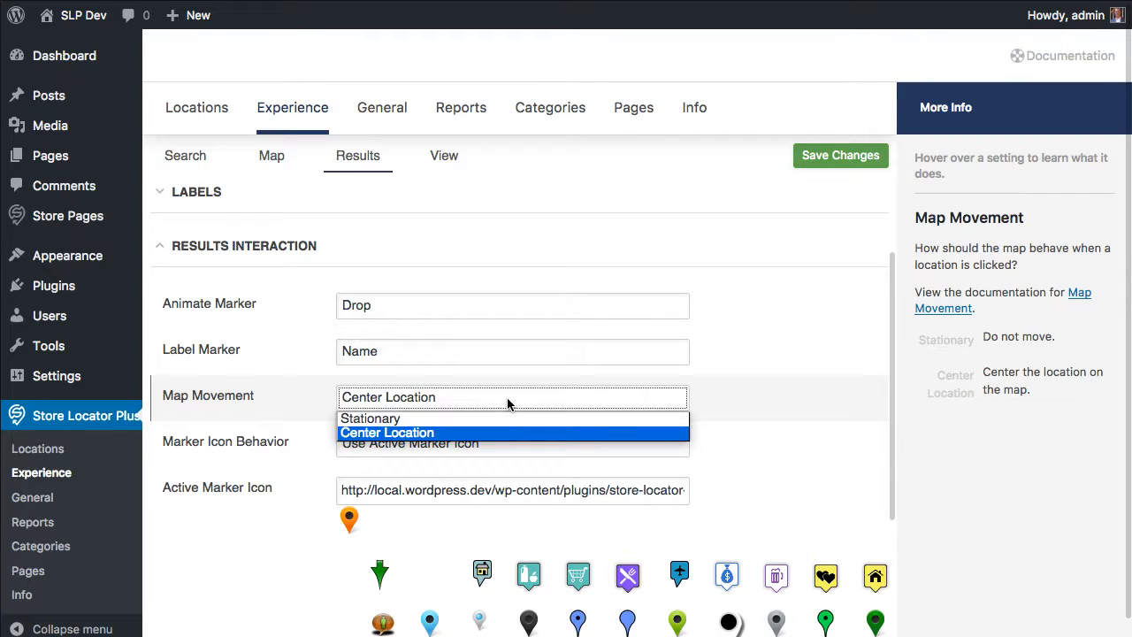
left_click(507, 397)
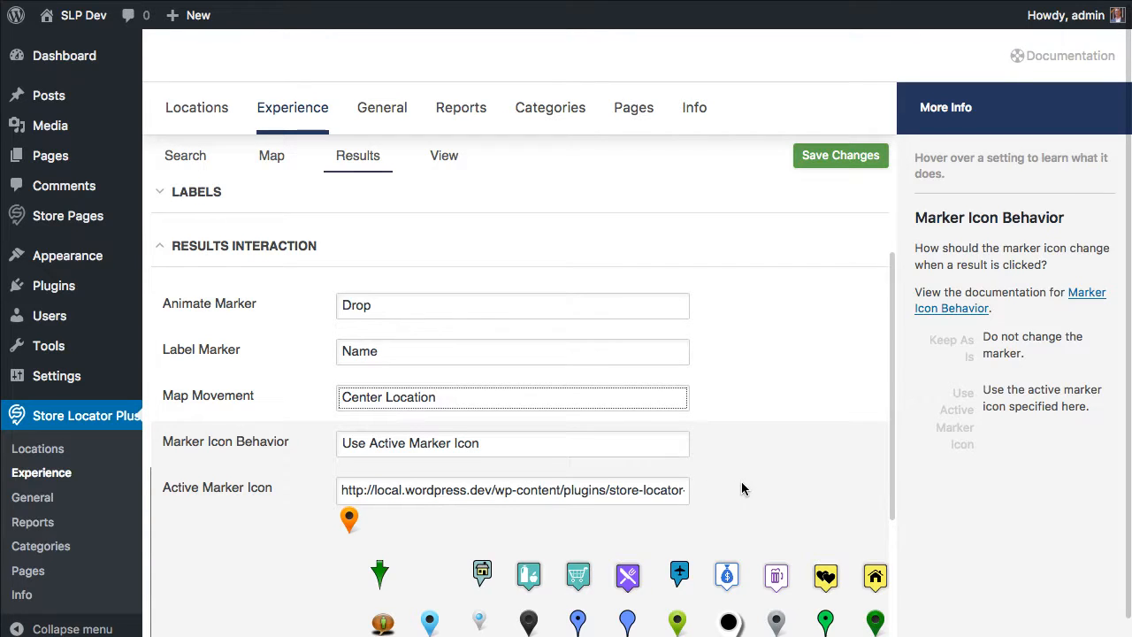
Step: Choose the white pin with a black dot as active marker icon, keep Use Active Marker Icon, and save the results settings
scroll(690, 486, "down", 3)
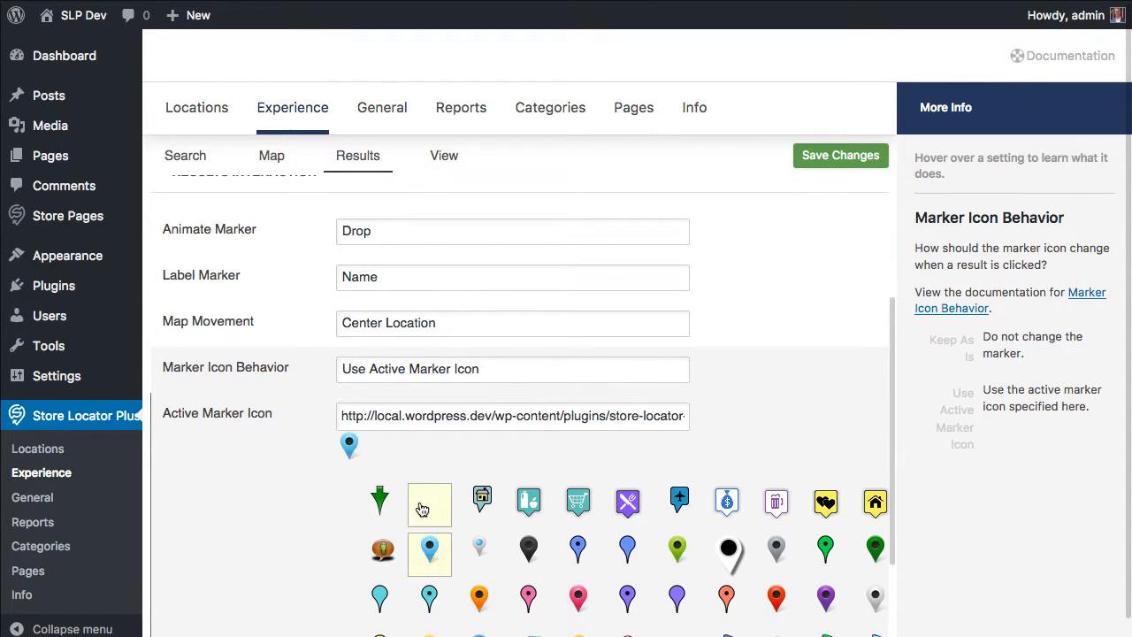
left_click(582, 551)
left_click(743, 557)
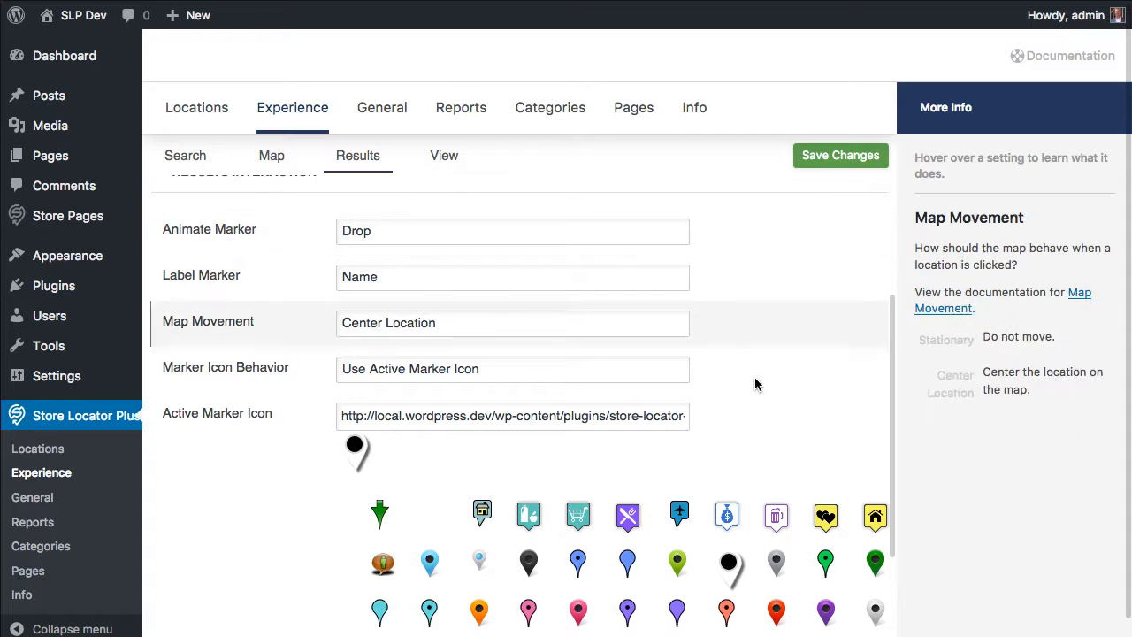
left_click(536, 417)
left_click(498, 376)
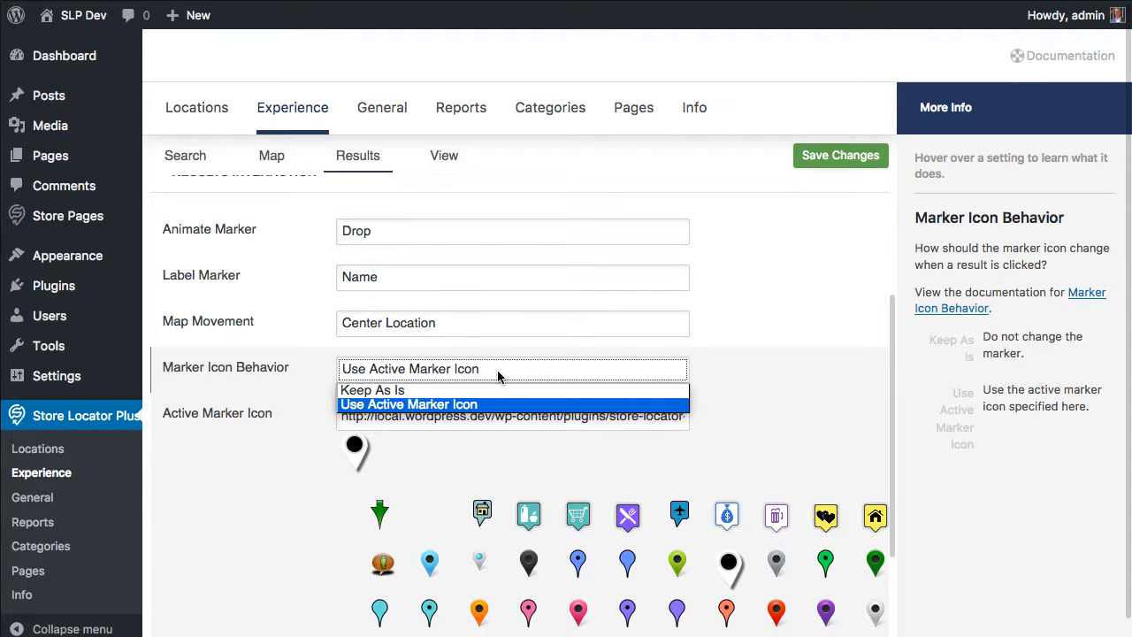
left_click(509, 405)
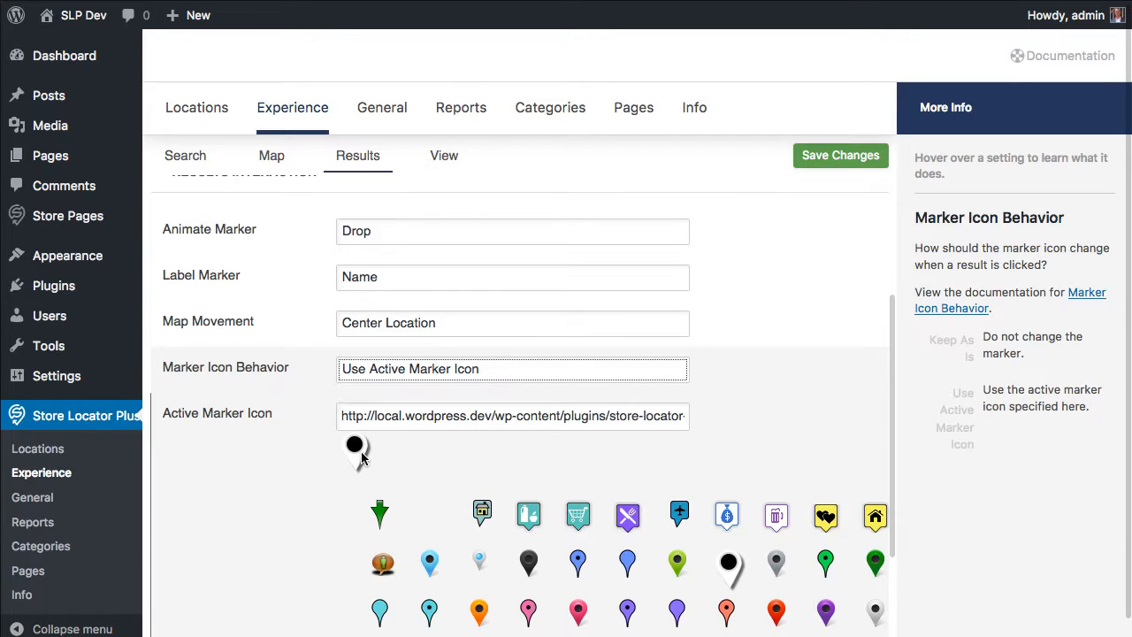
left_click(840, 155)
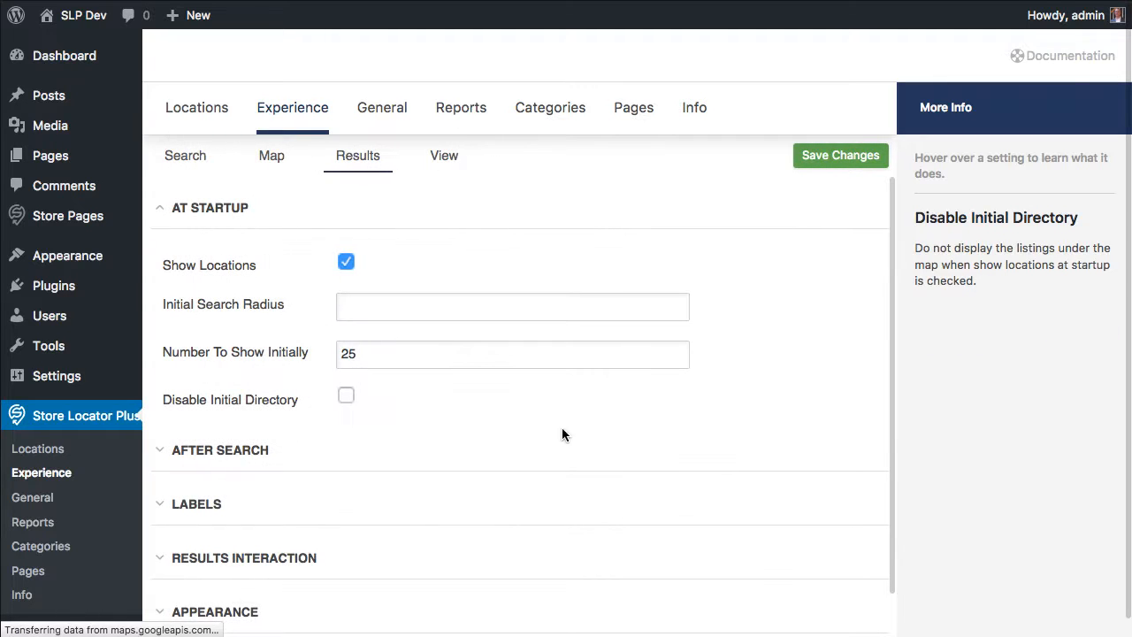
Step: Open the Markers section of the Experience map settings at its clustering options
scroll(594, 427, "down", 3)
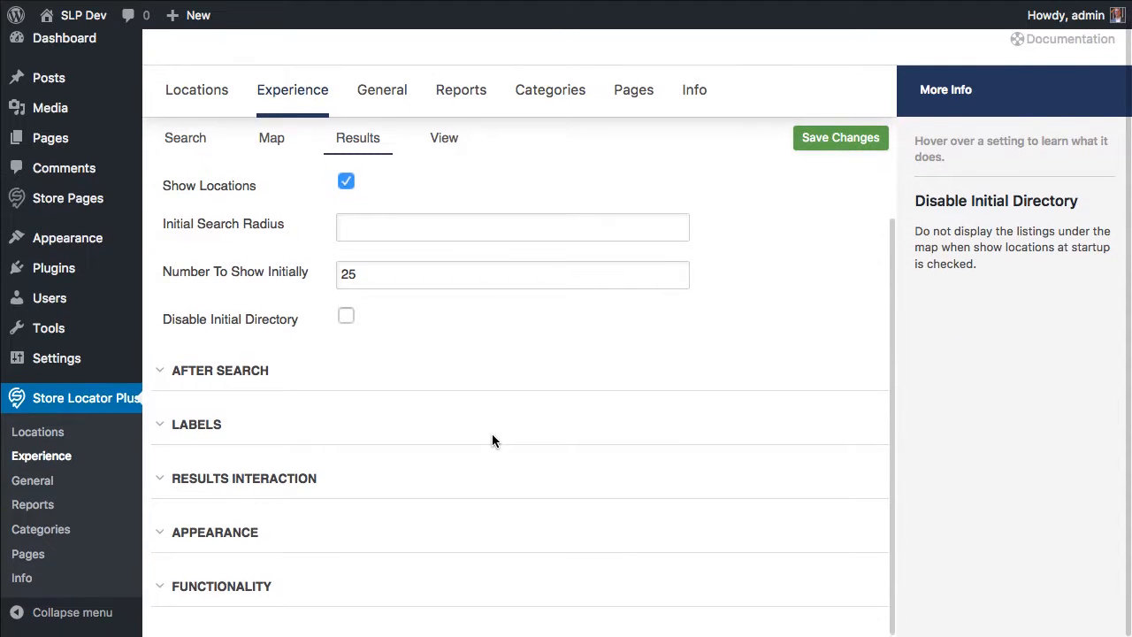
scroll(492, 440, "up", 3)
left_click(195, 211)
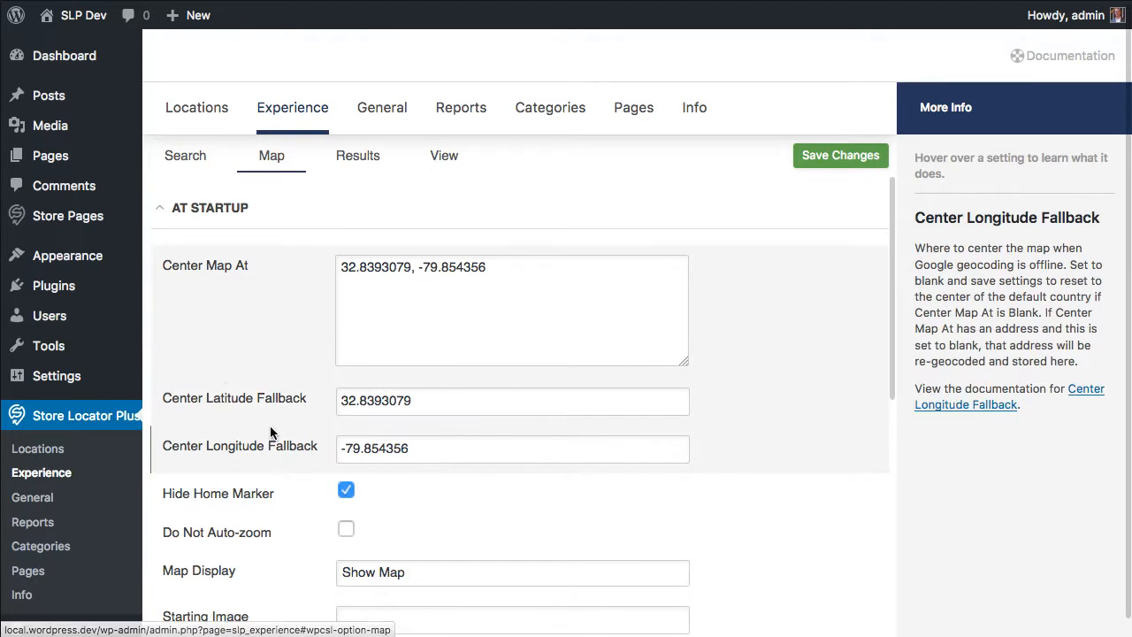
left_click(184, 212)
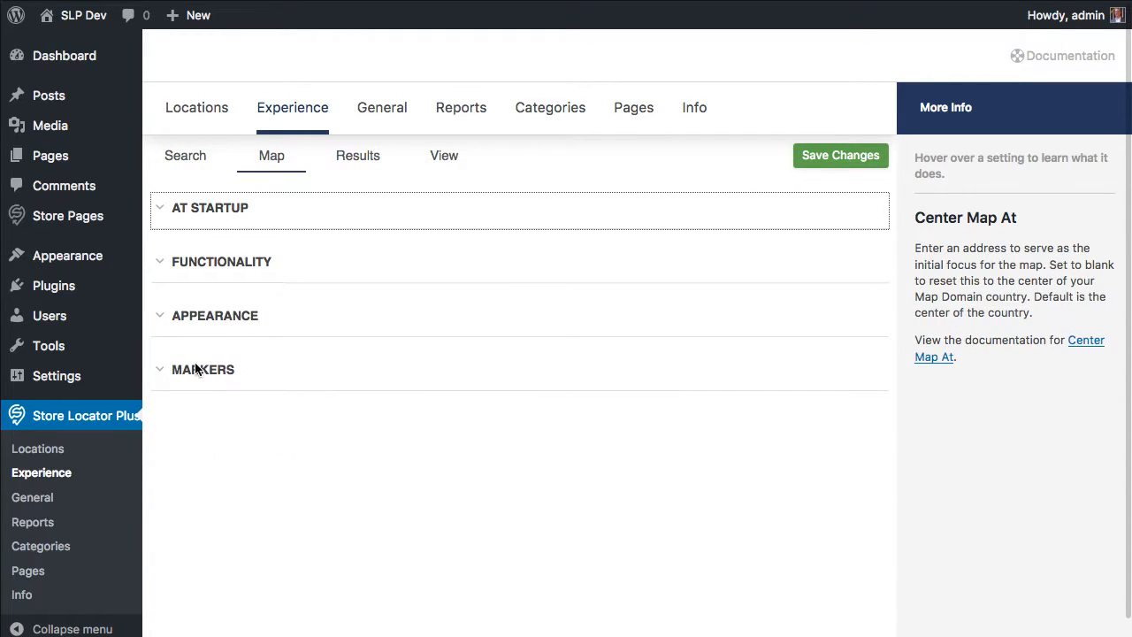
left_click(168, 372)
scroll(265, 413, "down", 5)
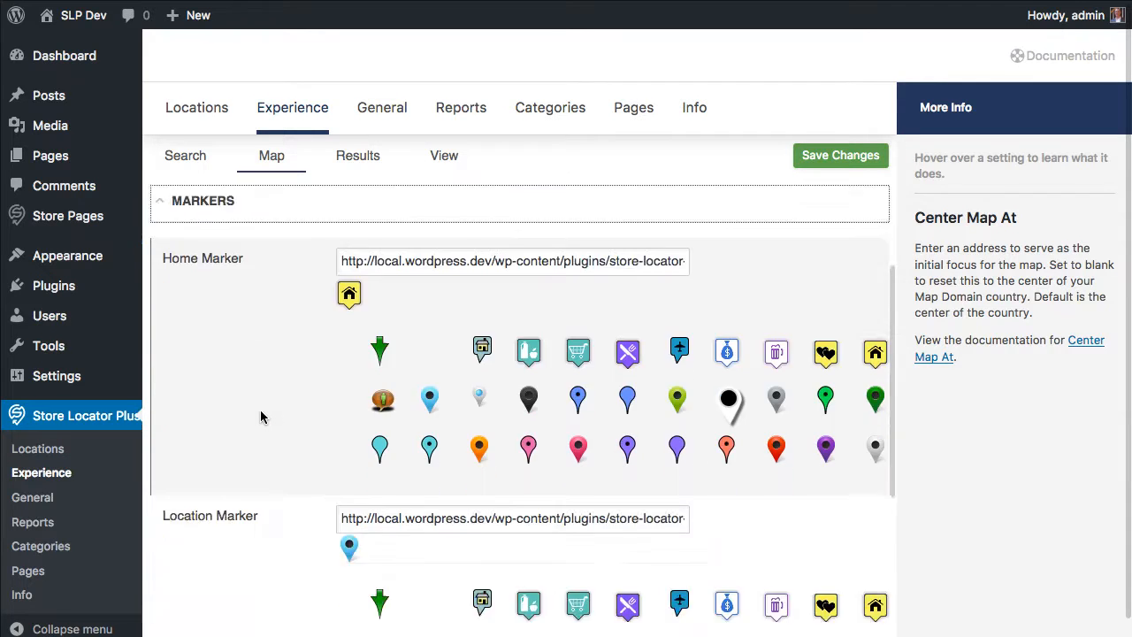
scroll(254, 412, "up", 3)
scroll(253, 419, "up", 2)
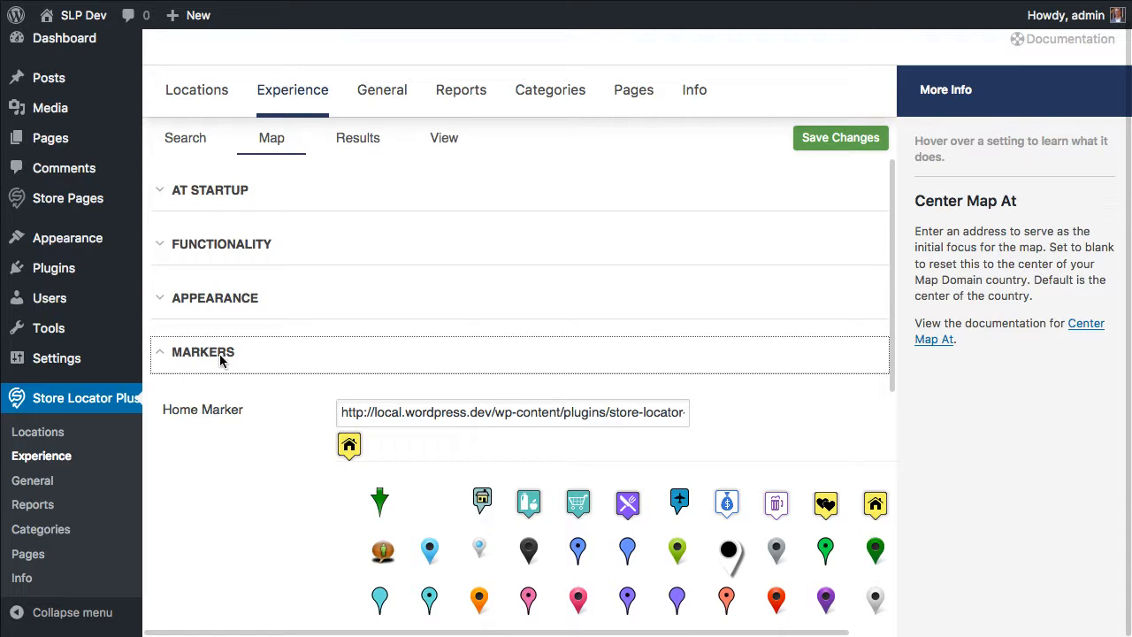
scroll(292, 376, "down", 5)
scroll(281, 409, "down", 2)
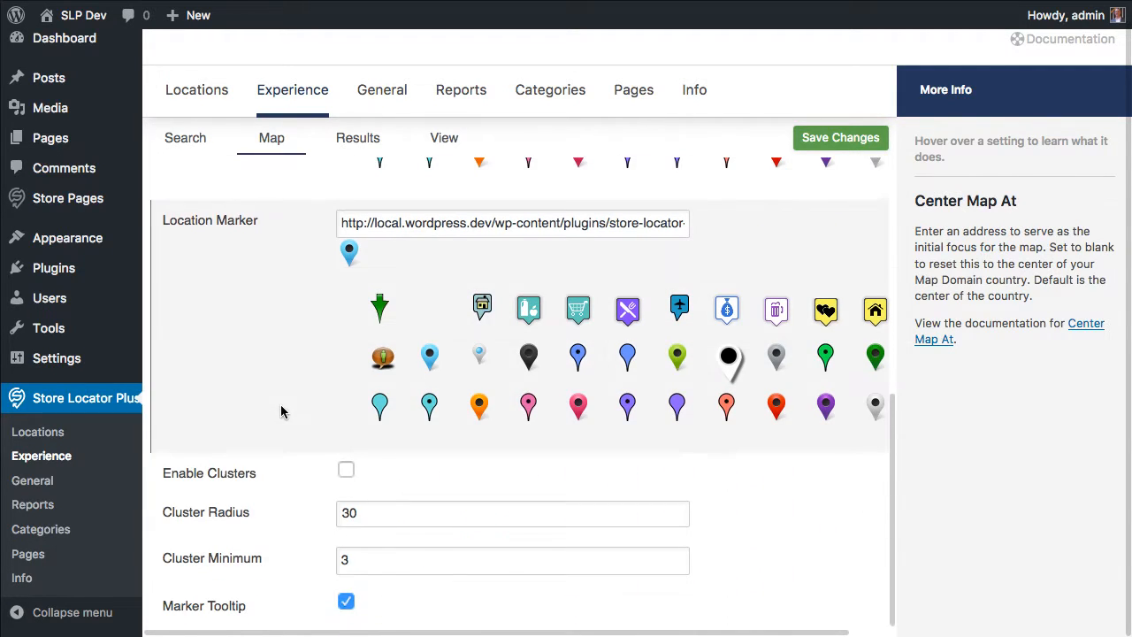
Step: Enable marker clusters and set the cluster radius to 60 (Default)
left_click(347, 474)
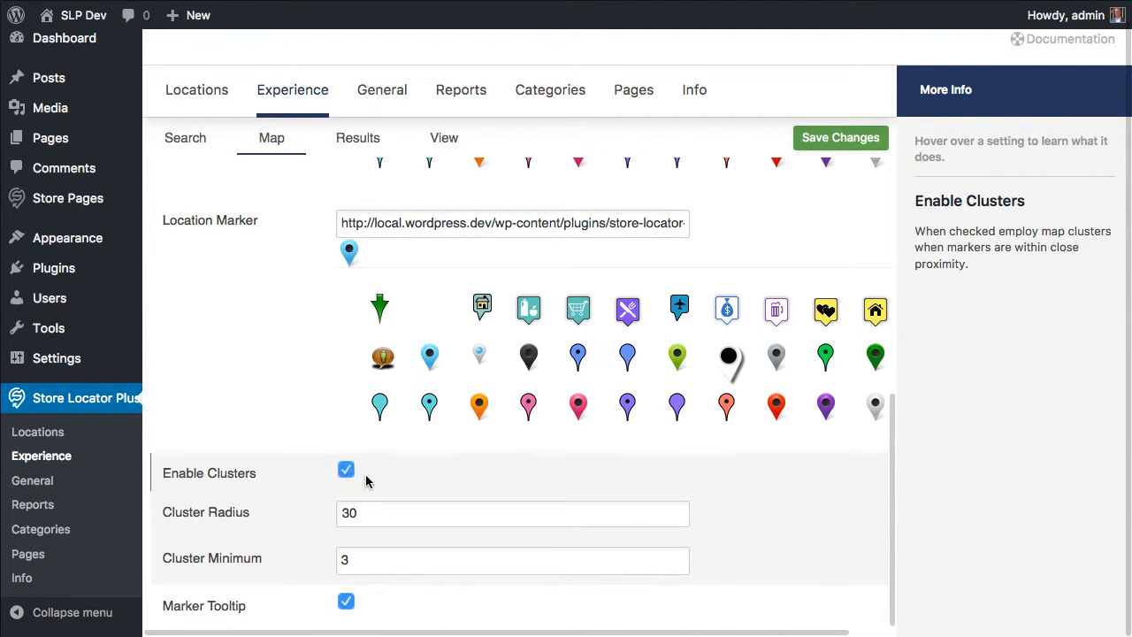
left_click(389, 514)
left_click(398, 550)
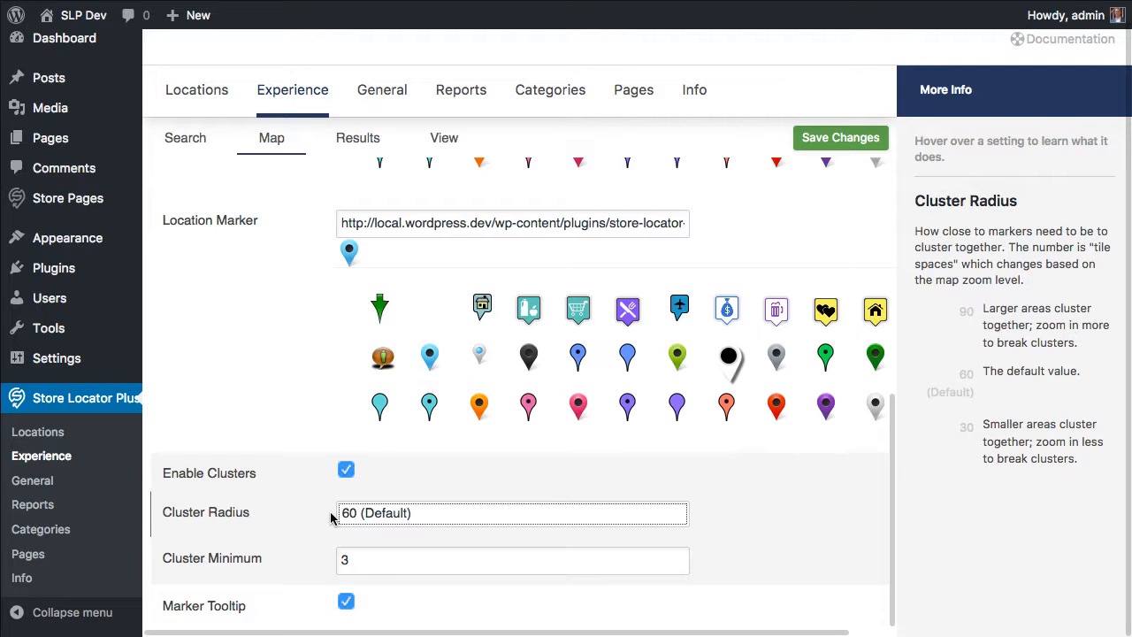
left_click(458, 523)
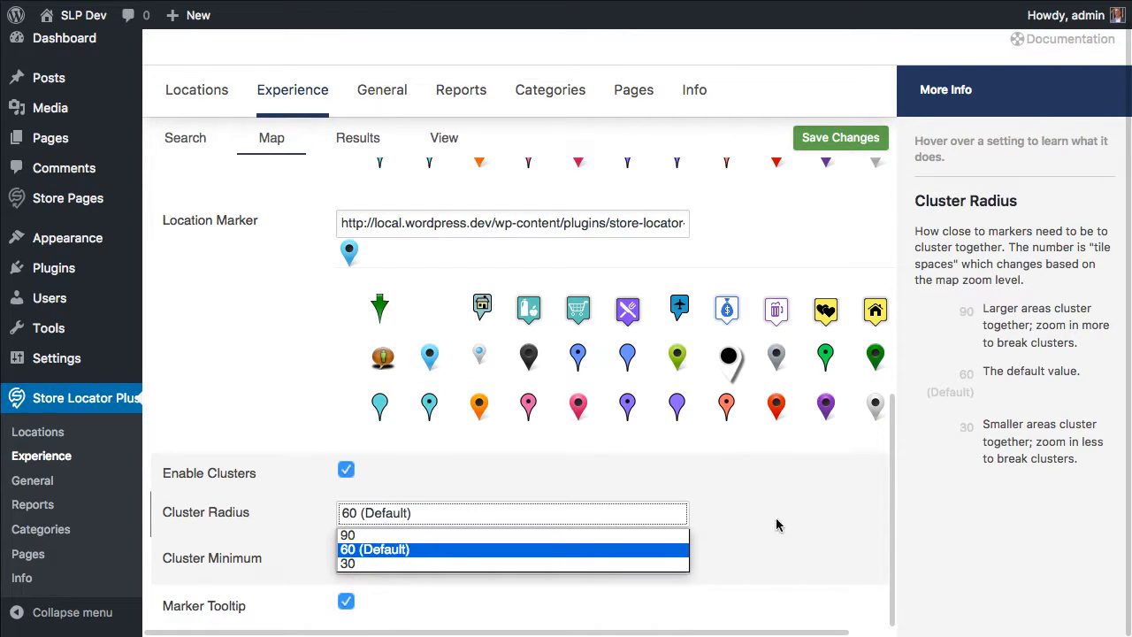
left_click(434, 549)
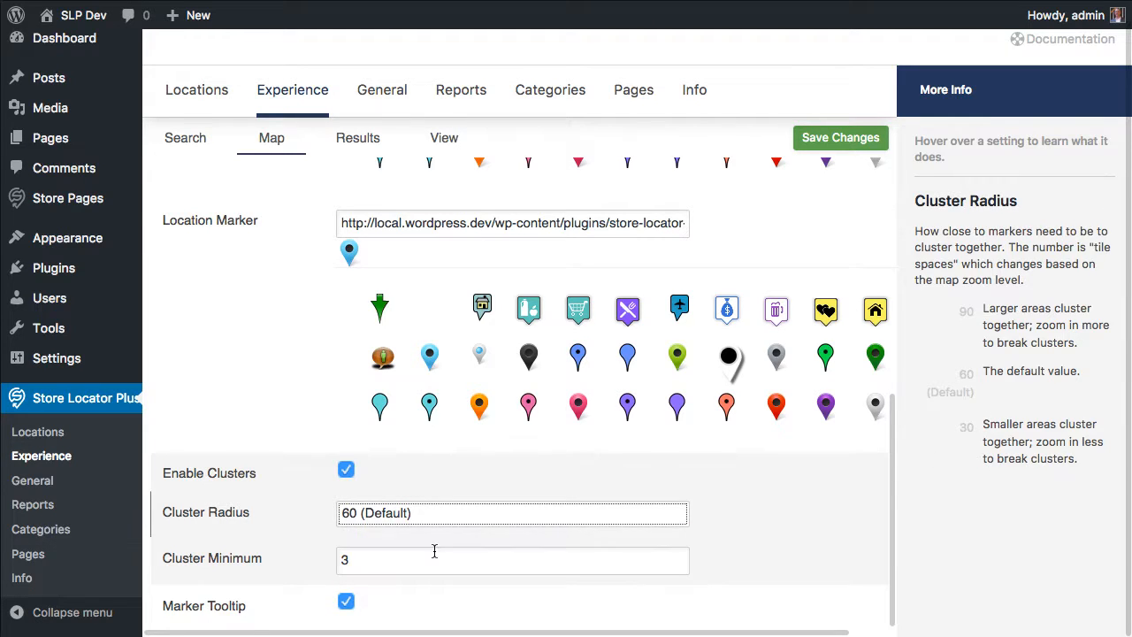
Step: Keep the cluster minimum at 3 and save the map settings
left_click(363, 559)
left_click_drag(364, 559, 322, 559)
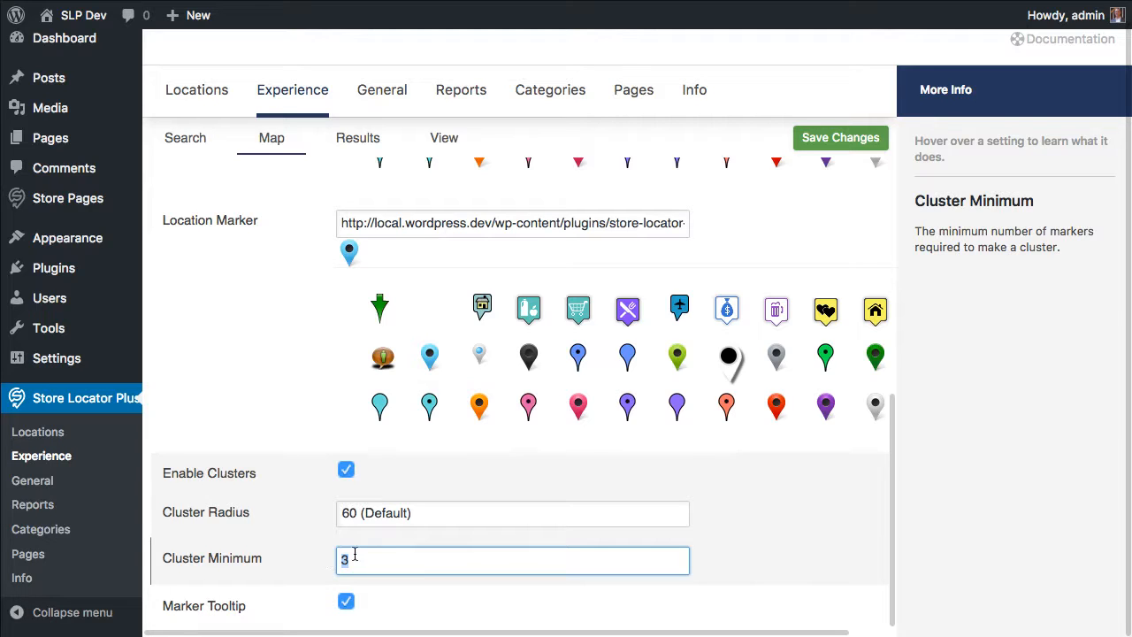
mouse_move(357, 485)
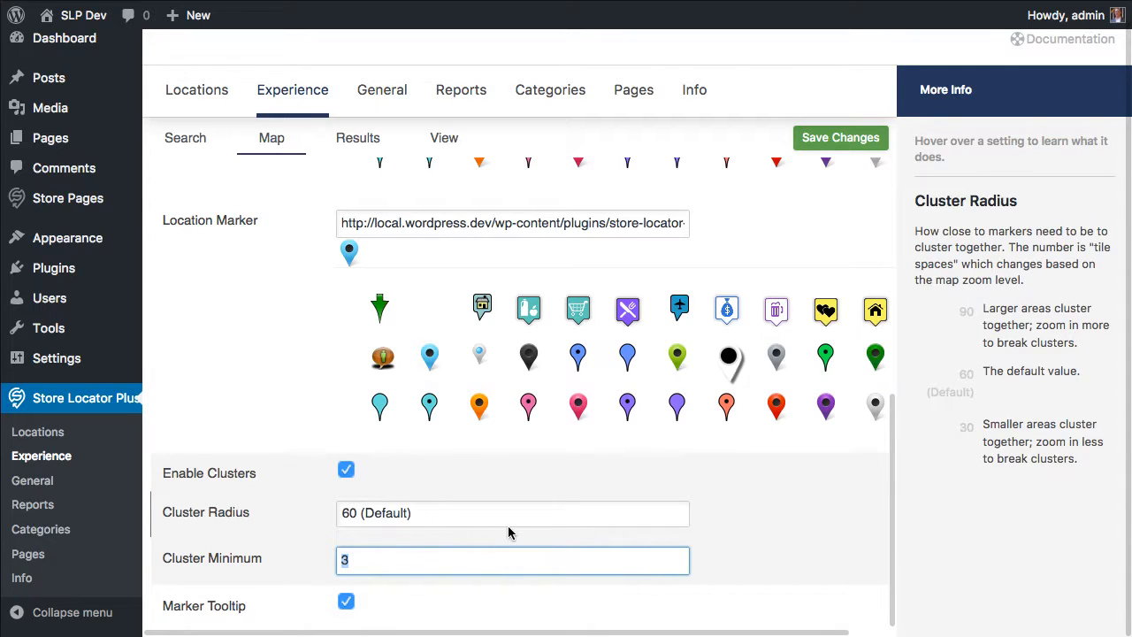
mouse_move(544, 531)
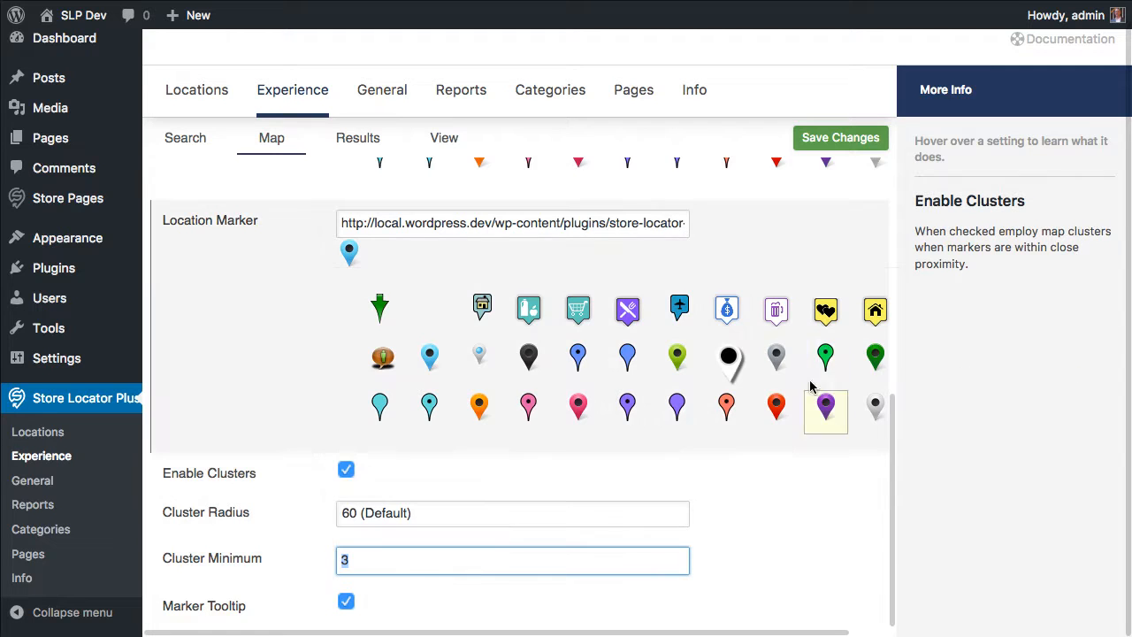
left_click(825, 139)
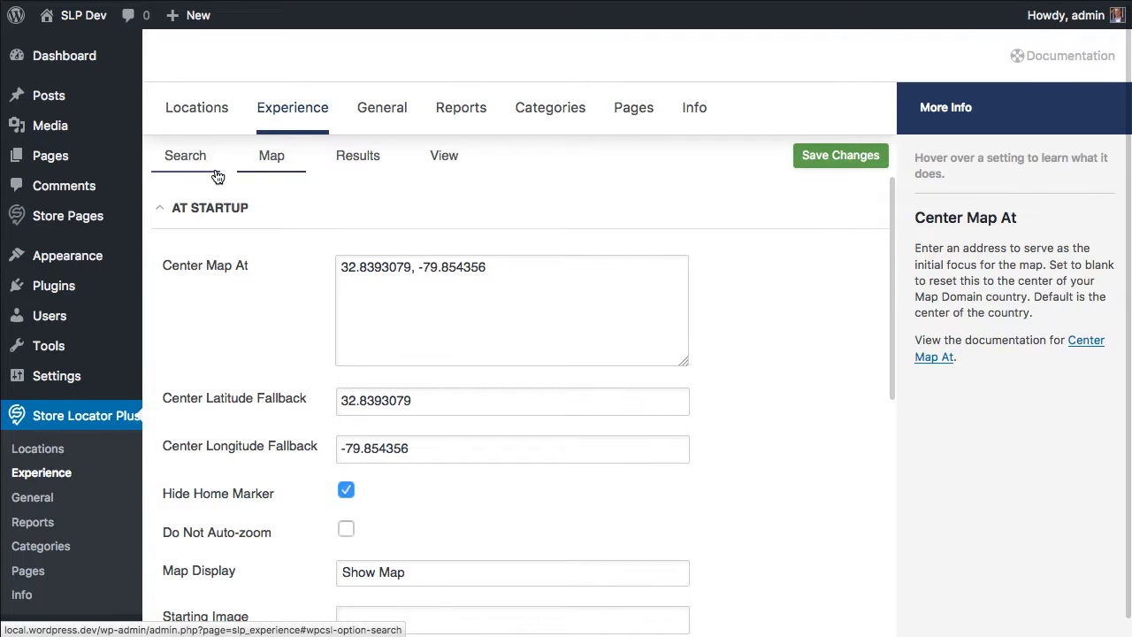
Step: Open the public SLP Dev site with its locations map and focus the Amalfi's Italian Restaurant result
mouse_move(82, 16)
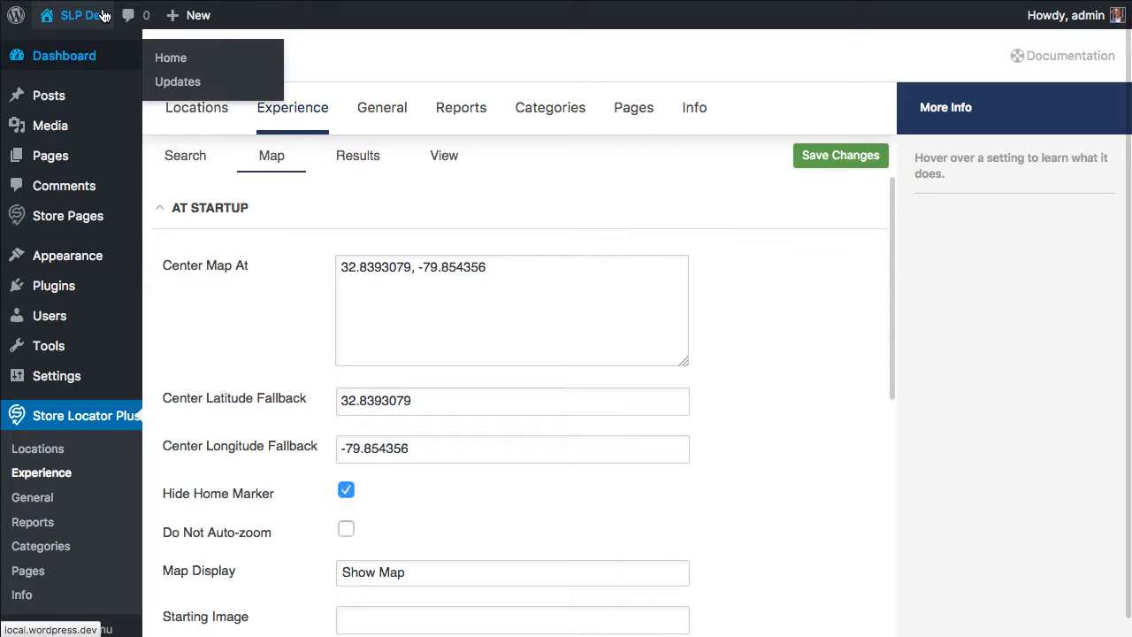
left_click(85, 50)
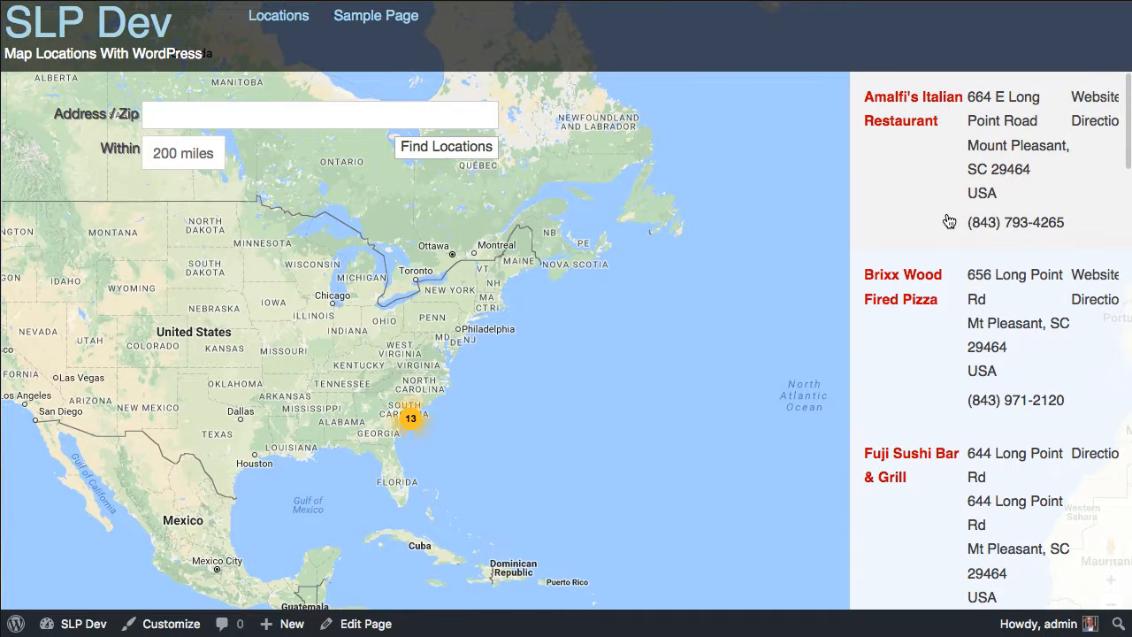
left_click(950, 223)
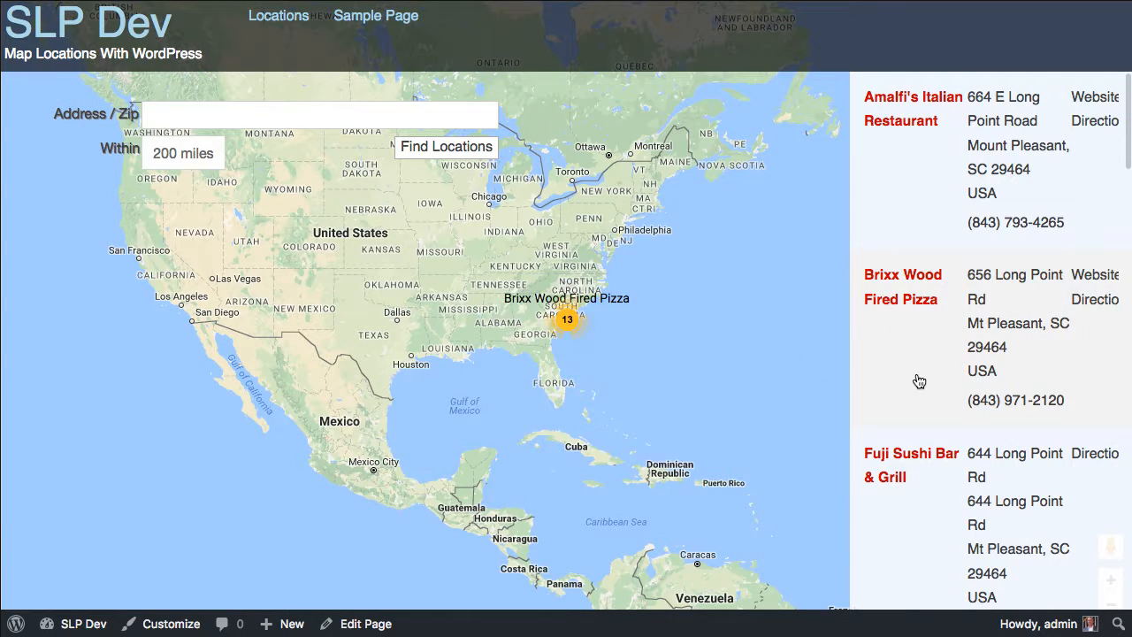
Step: Browse the results list down to Hotel Berlin Märkischer and back to the beginning to examine the active marker on the map
mouse_move(976, 477)
scroll(974, 487, "down", 20)
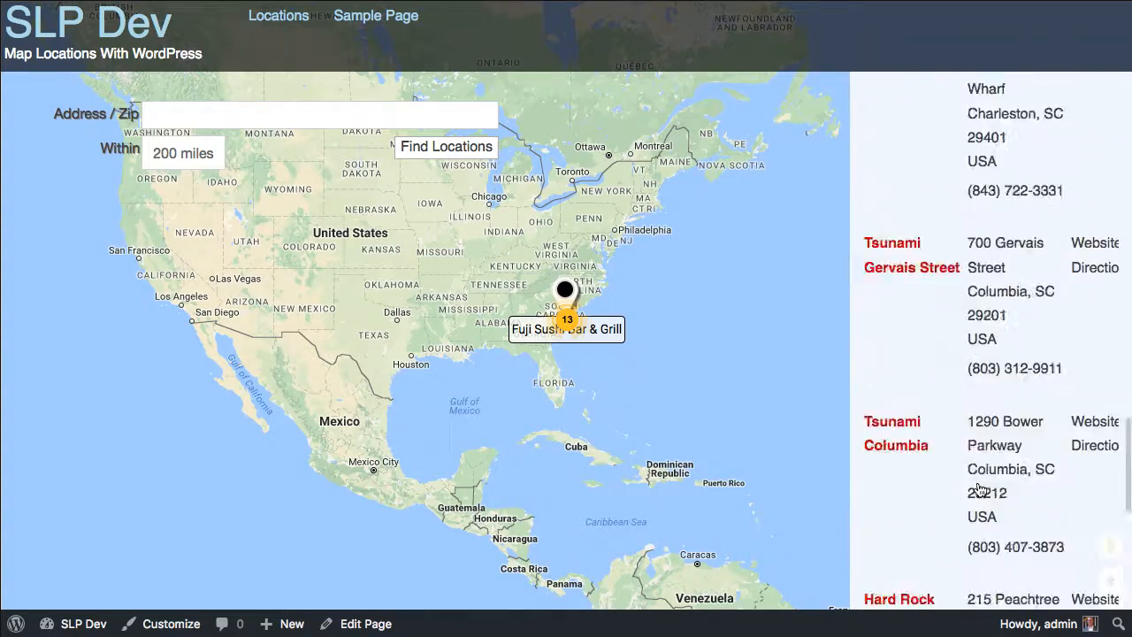
mouse_move(967, 501)
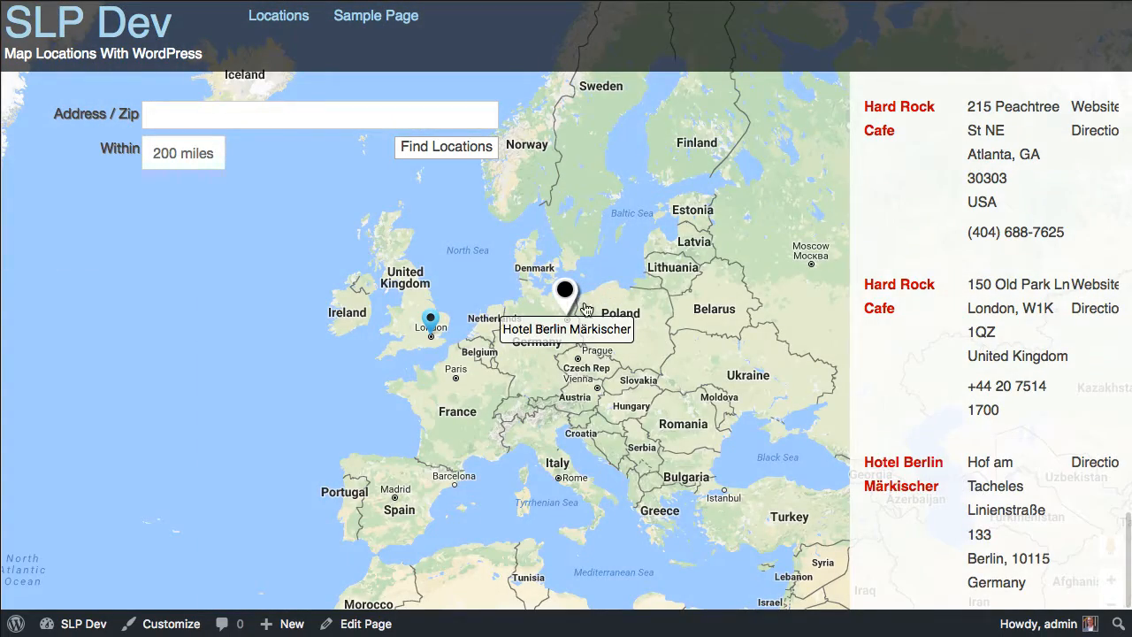
scroll(1018, 378, "up", 10)
scroll(1018, 378, "up", 5)
mouse_move(1026, 293)
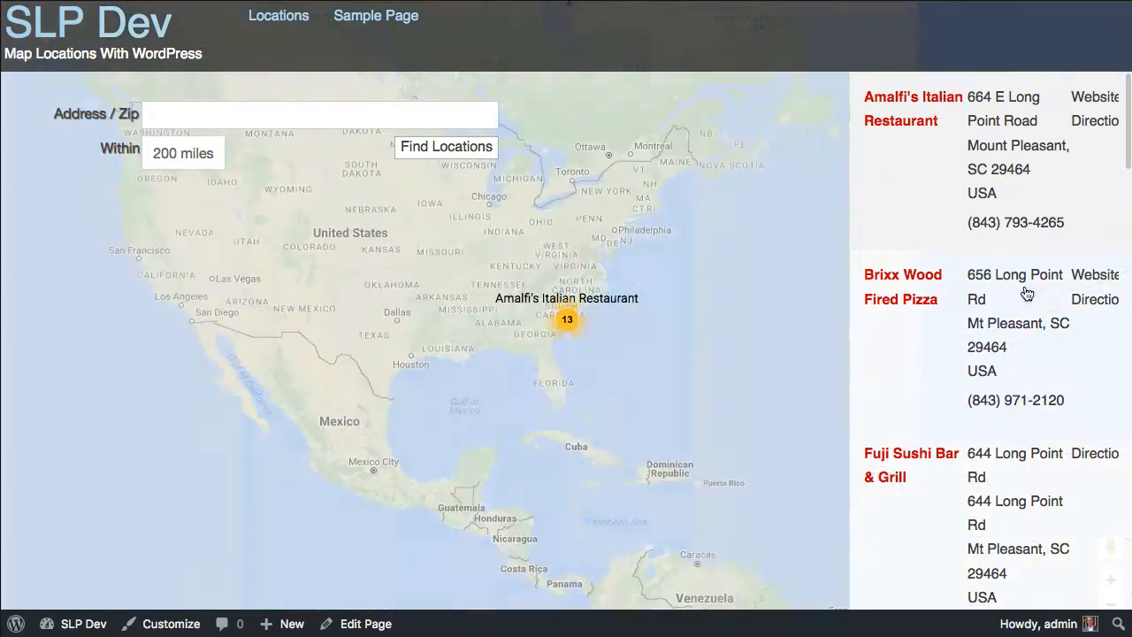
Step: Expand the marker cluster over South Carolina, and the cluster at Charleston, into their individual locations
left_click(568, 321)
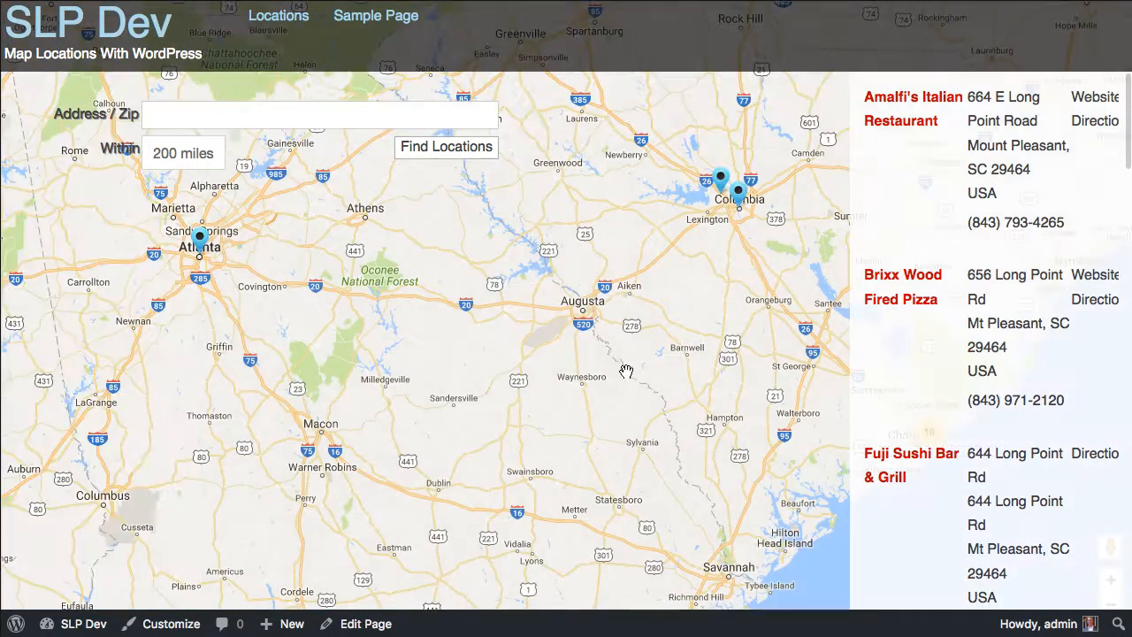
left_click_drag(574, 342, 354, 320)
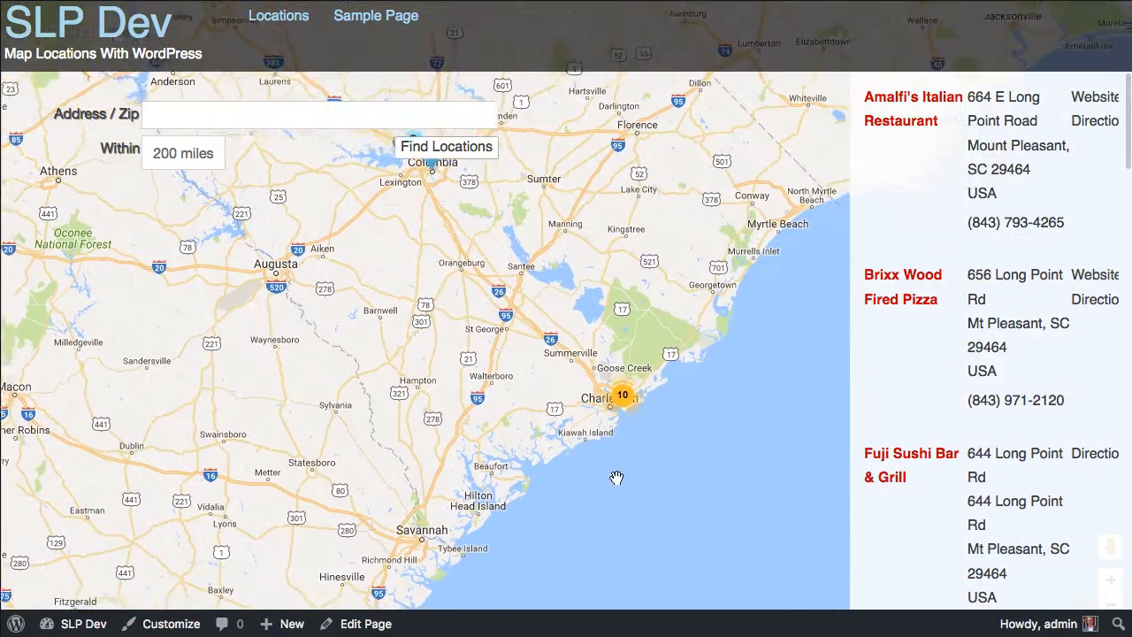
left_click(606, 399)
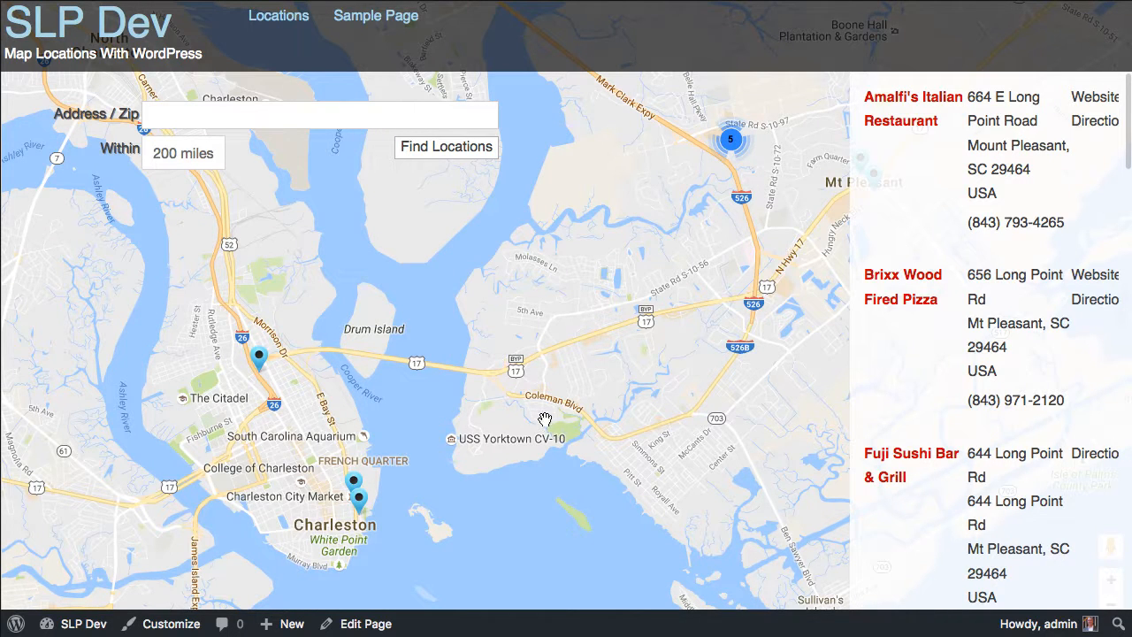
Step: Focus the Fuji Sushi Bar & Grill, Brixx Wood Fired Pizza and Amalfi's Italian Restaurant results to compare their active markers with the cluster
left_click(1040, 505)
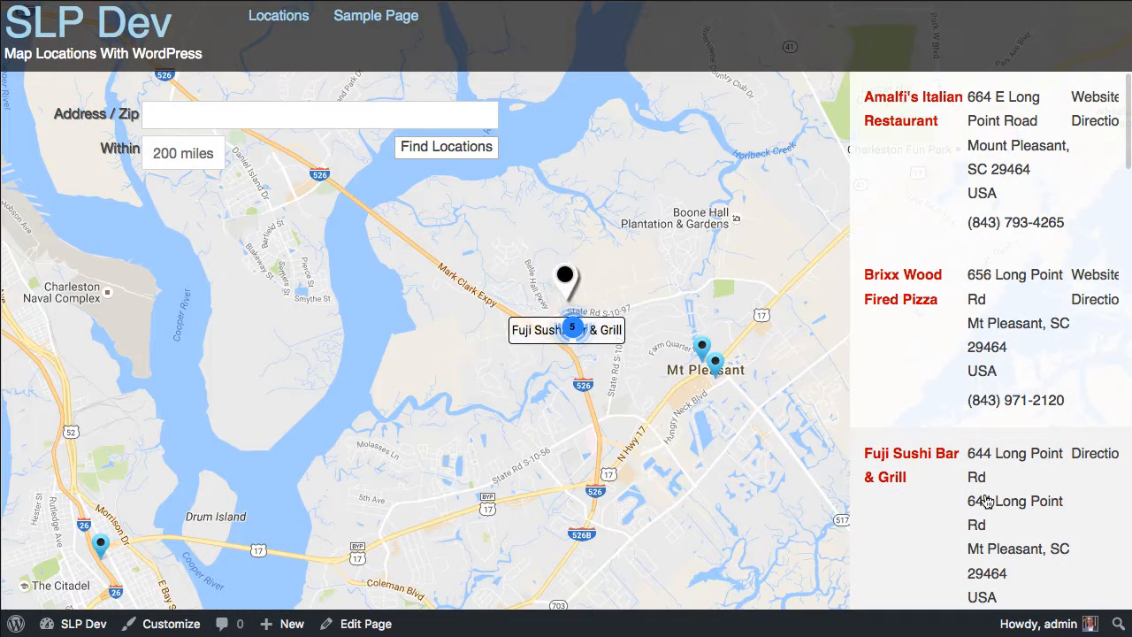
left_click(920, 298)
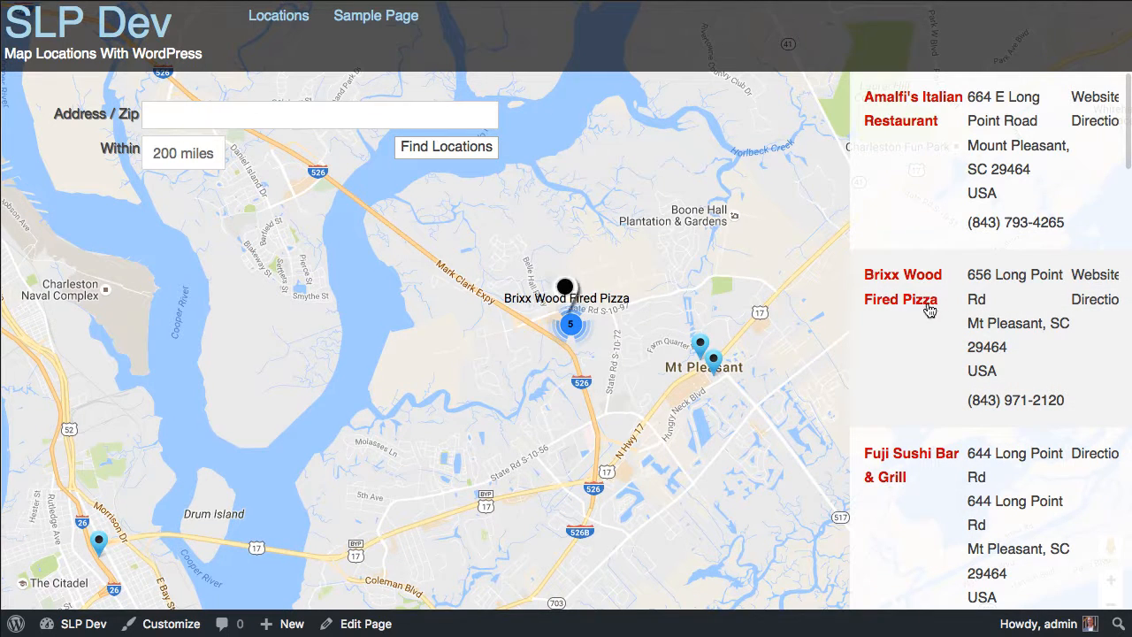
left_click(926, 180)
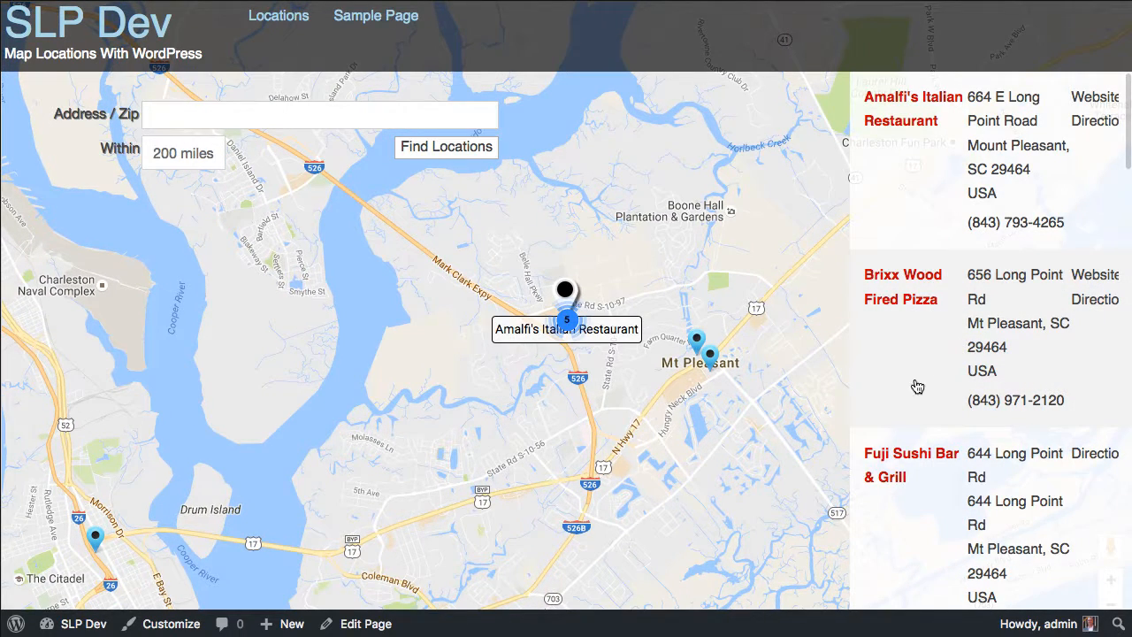
left_click(938, 463)
scroll(939, 464, "down", 15)
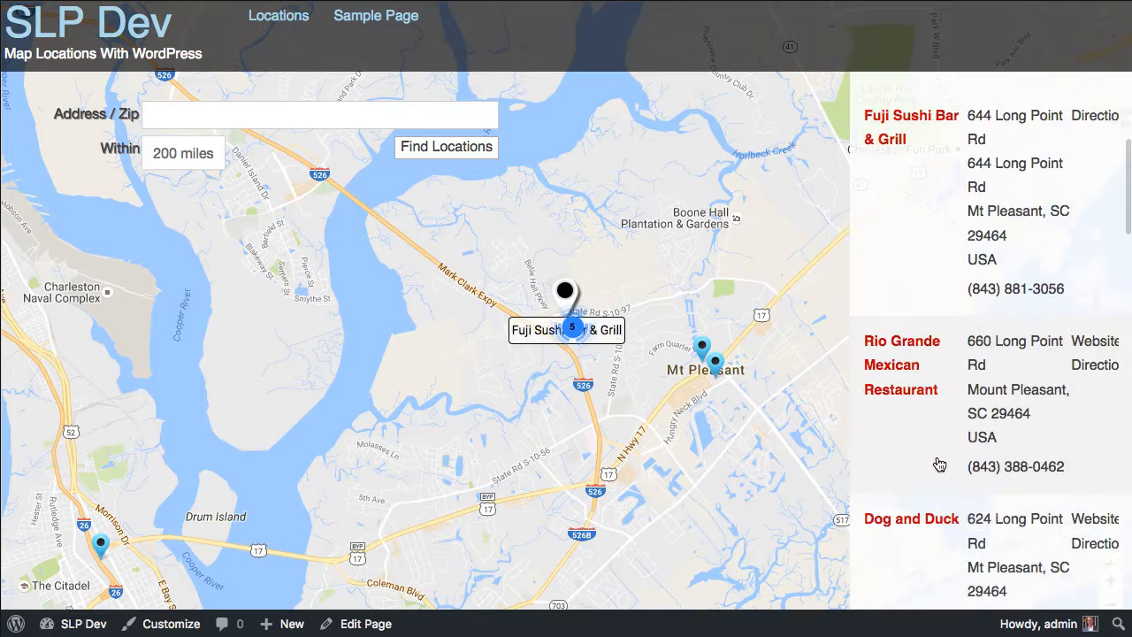
scroll(949, 410, "down", 20)
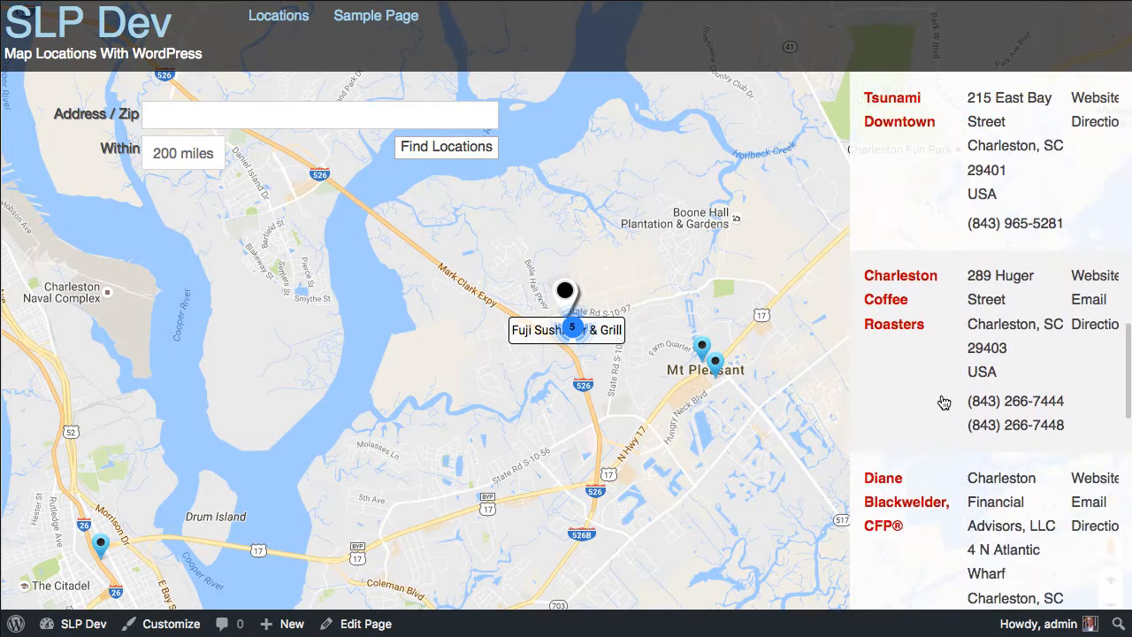